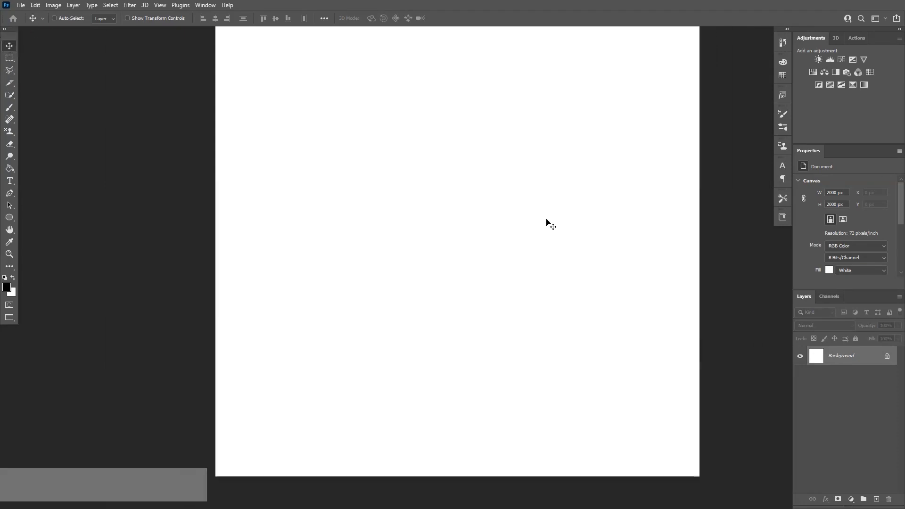
# Activate the Brush tool and browse its brush presets back to the beginning of the list
pyautogui.press('space')
pyautogui.moveTo(547, 218); pyautogui.dragTo(537, 246)
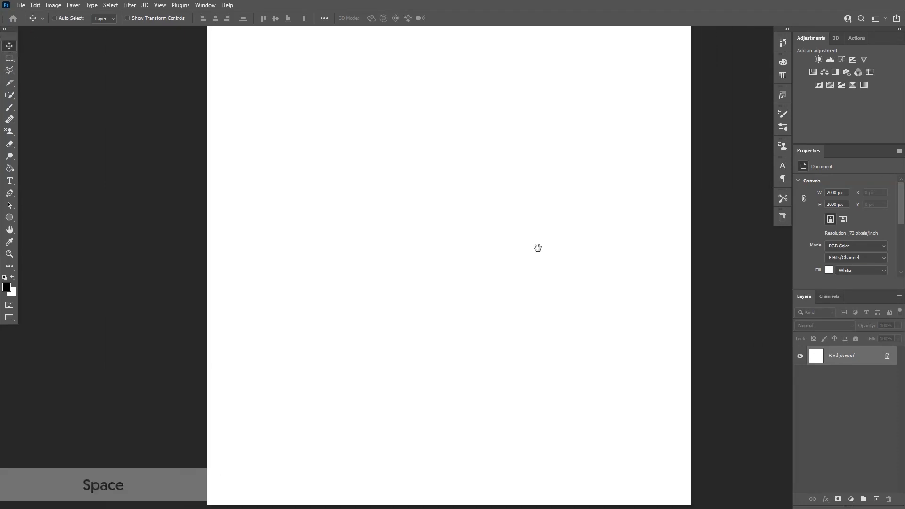
pyautogui.click(13, 108)
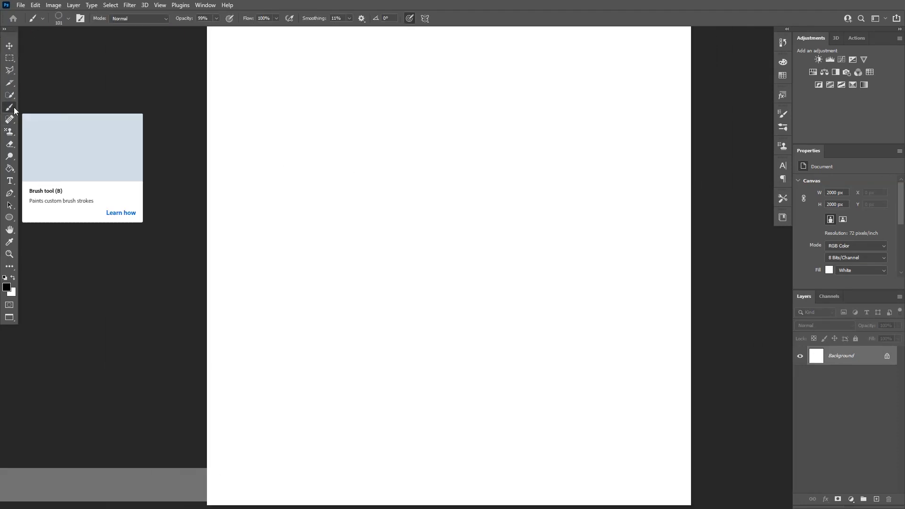
pyautogui.click(70, 19)
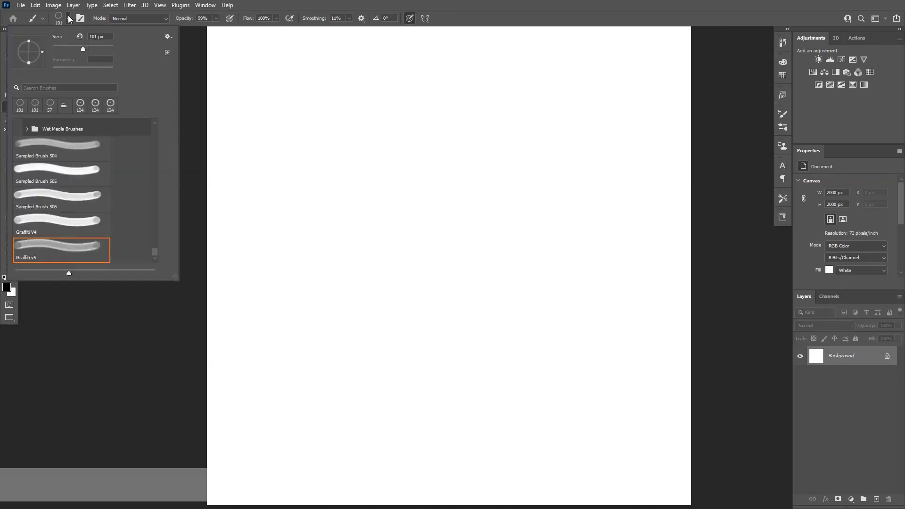
pyautogui.scroll(10, 92, 162)
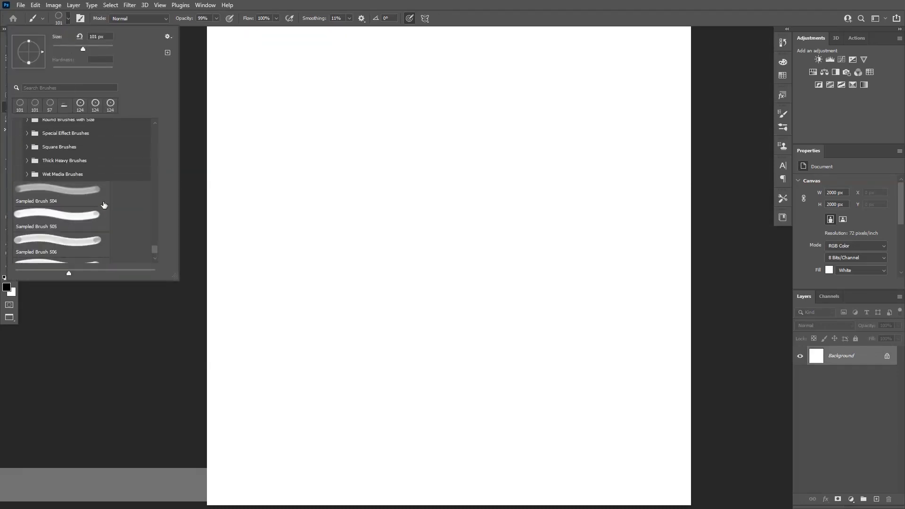
pyautogui.scroll(15, 104, 199)
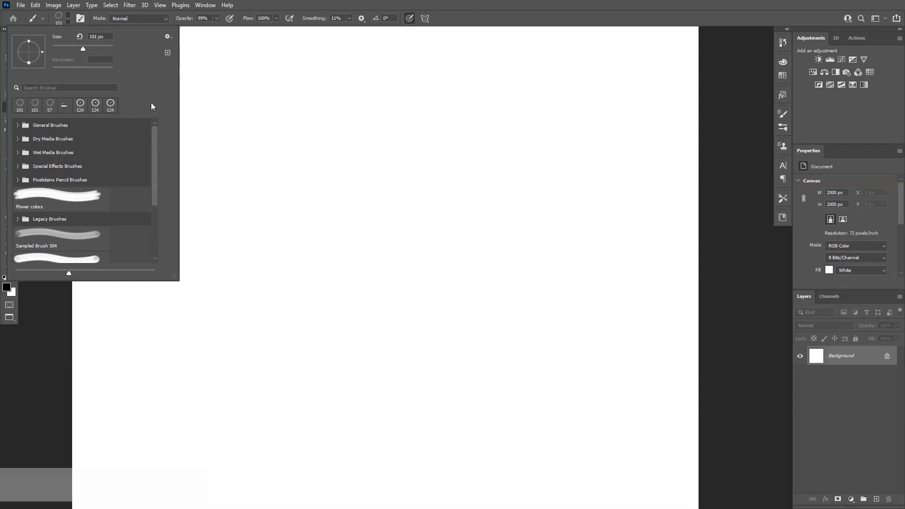
pyautogui.click(169, 37)
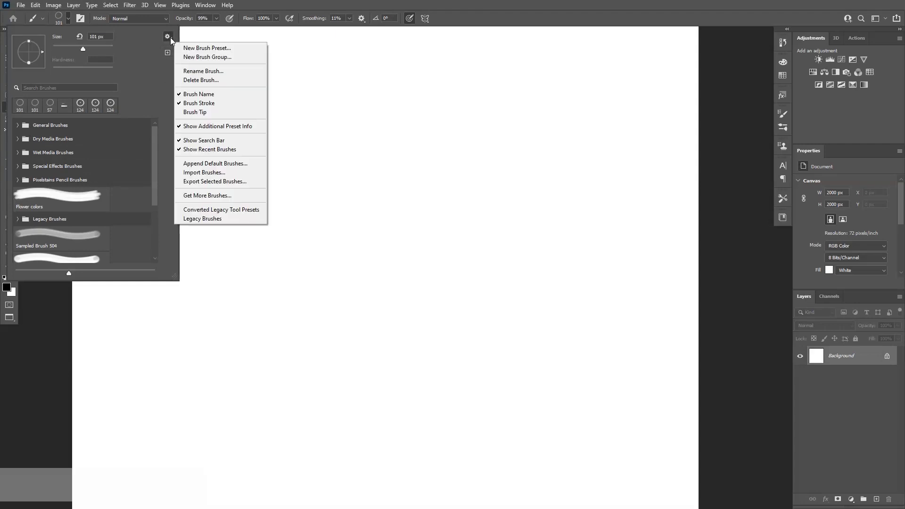
pyautogui.click(211, 219)
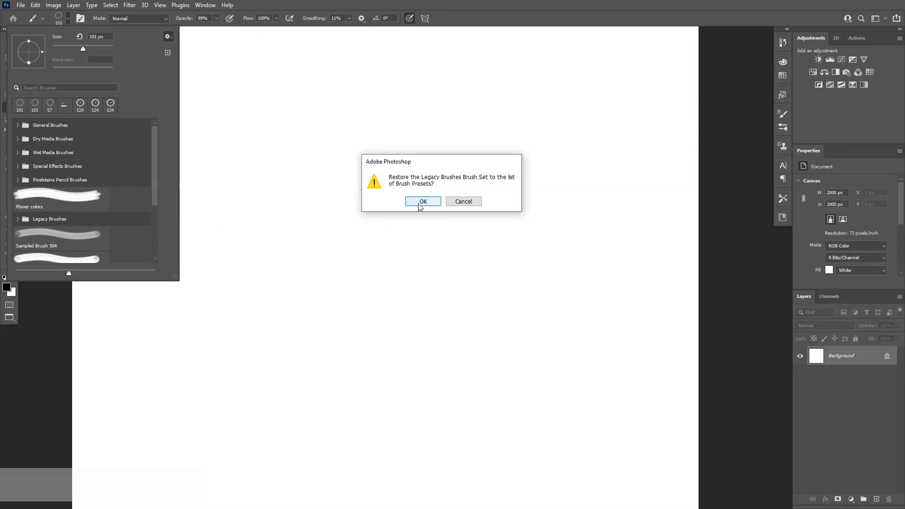
pyautogui.press('Escape')
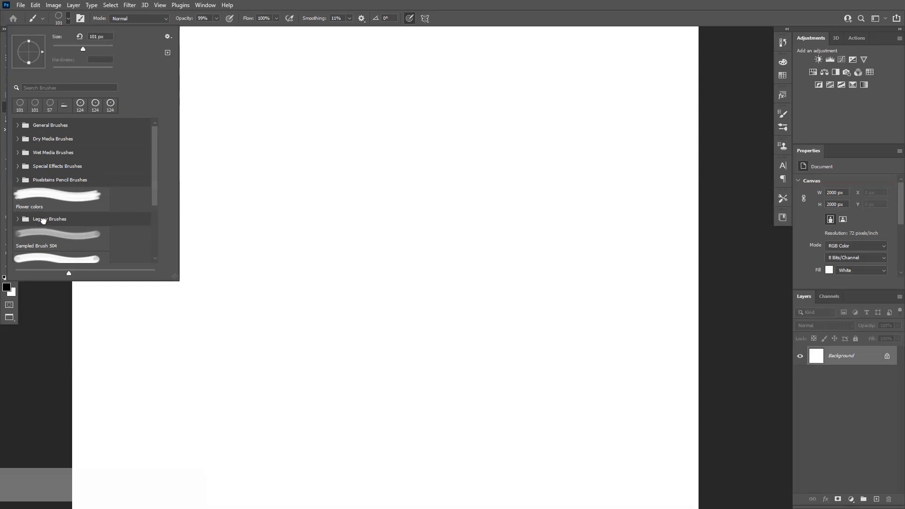
# Expand the Legacy Brushes group and its Default Brushes subgroup in the brush presets
pyautogui.click(45, 224)
pyautogui.click(19, 220)
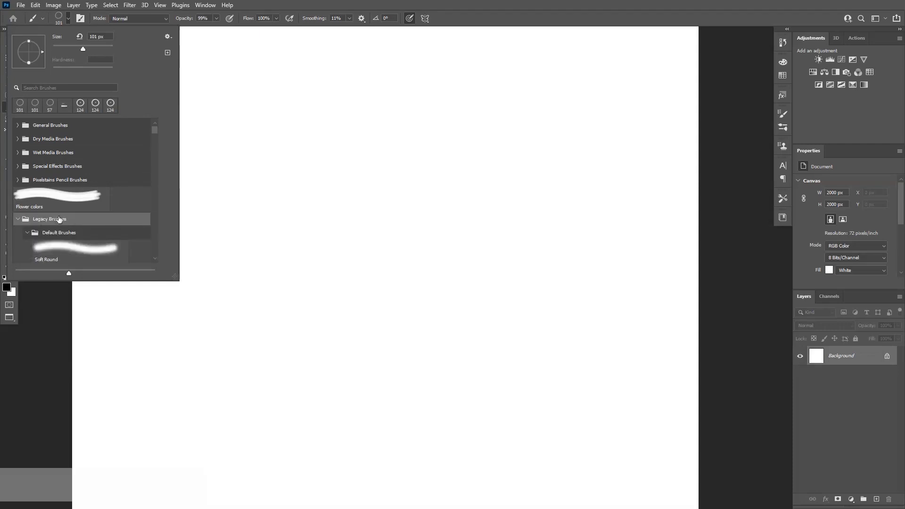
pyautogui.click(27, 195)
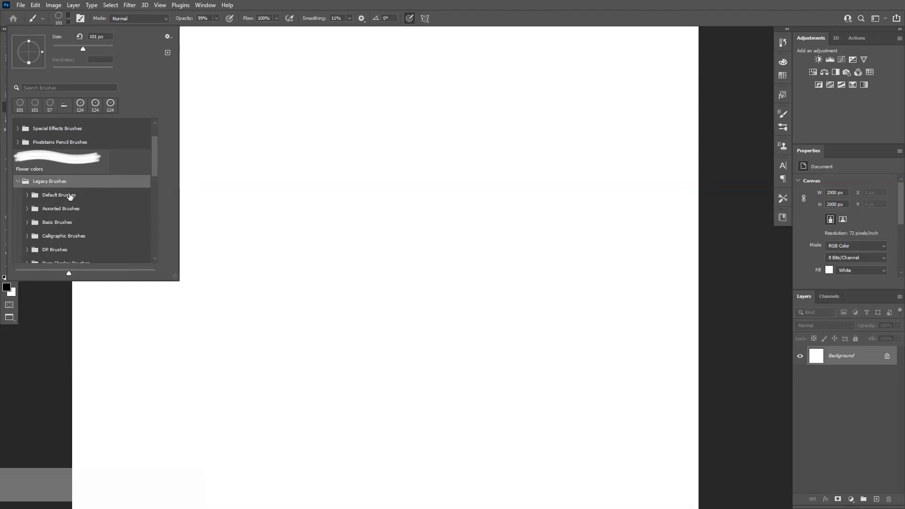
pyautogui.click(56, 198)
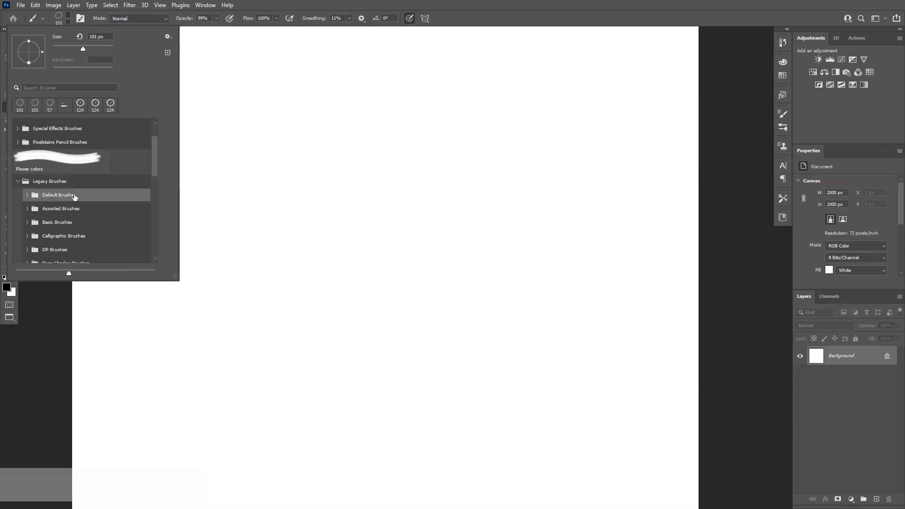
pyautogui.click(27, 196)
# Choose the Airbrush Soft Low Density Grainy brush from the Default Brushes and close the presets
pyautogui.scroll(-10, 96, 206)
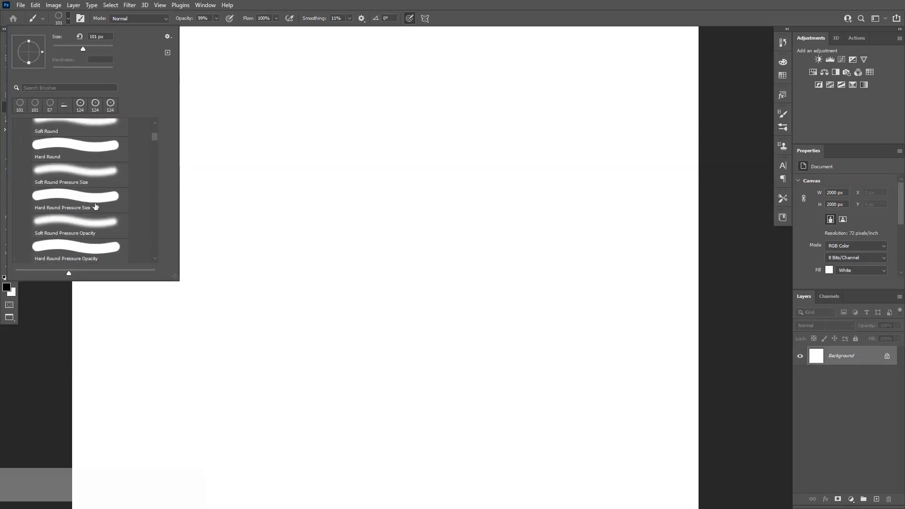
pyautogui.scroll(-10, 96, 205)
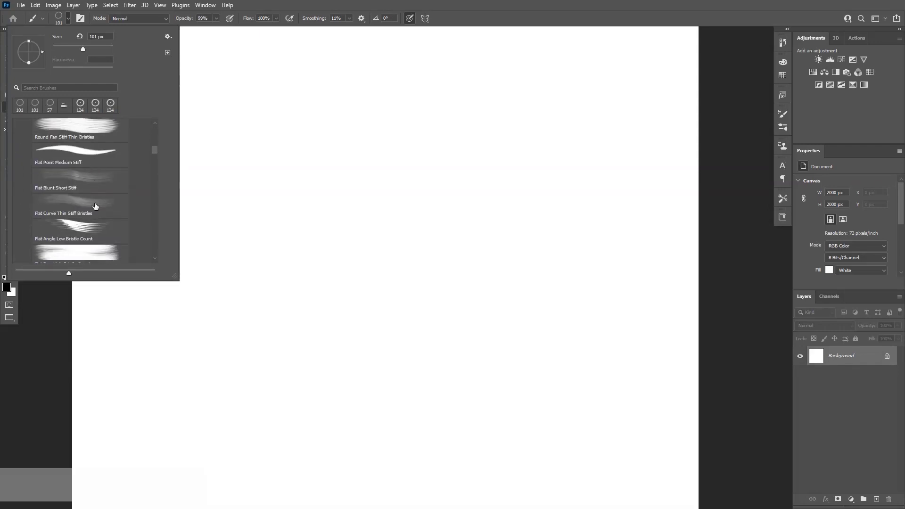
pyautogui.scroll(-4, 96, 206)
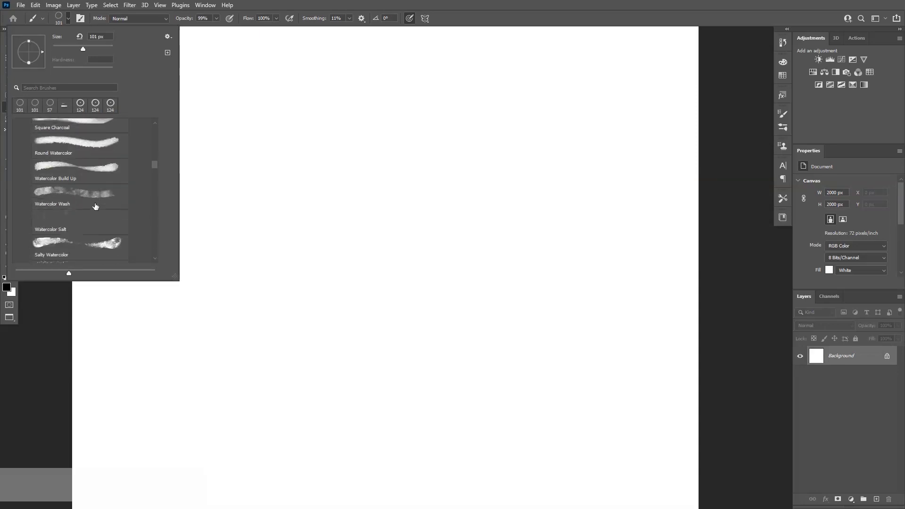
pyautogui.scroll(-1, 95, 206)
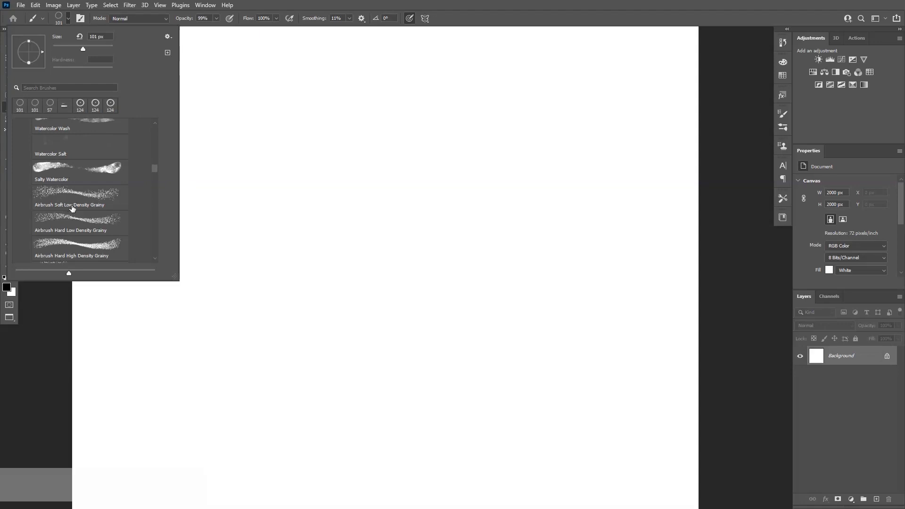
pyautogui.click(100, 208)
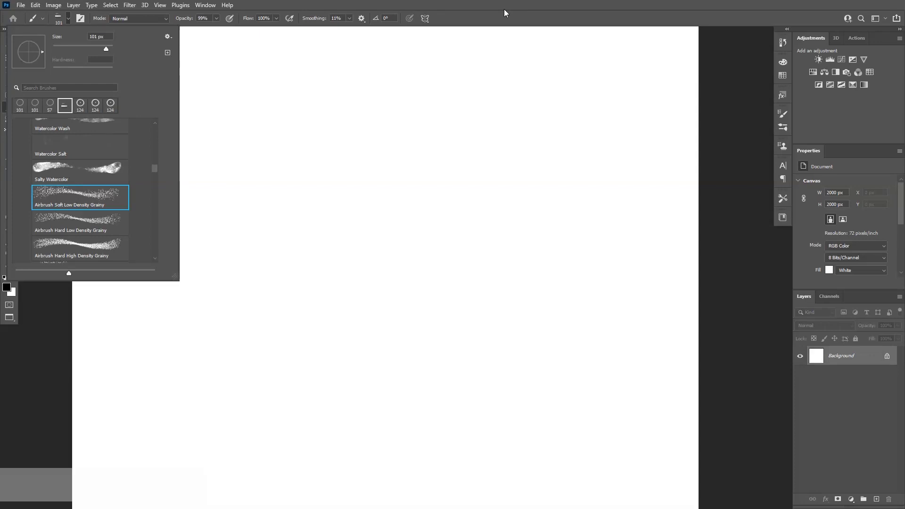
pyautogui.click(854, 117)
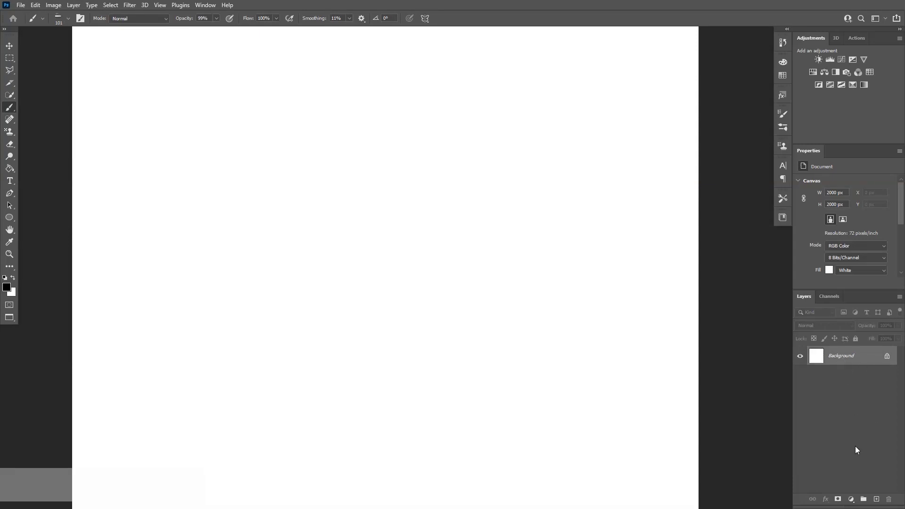
# Add a new layer and paint a grainy ring about 437 by 376 px on it with a 44 px brush
pyautogui.click(877, 499)
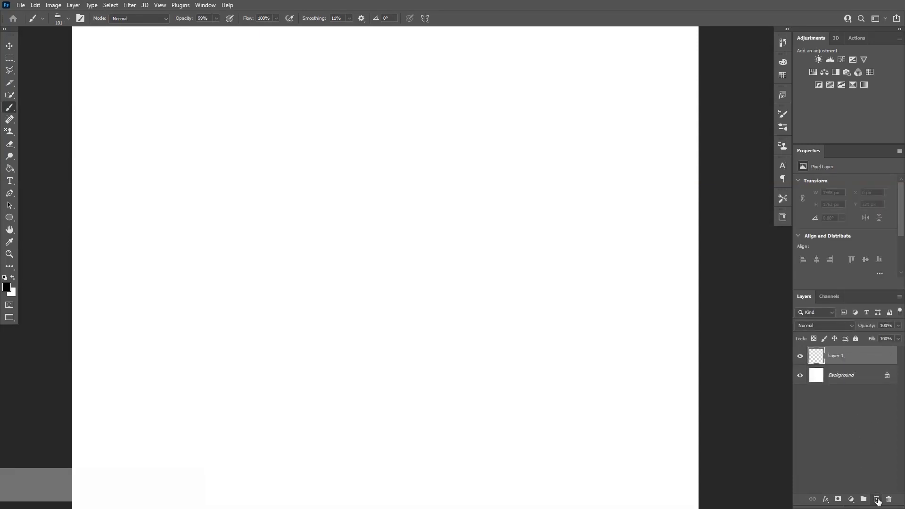
pyautogui.moveTo(327, 136)
pyautogui.mouseDown()
pyautogui.moveTo(262, 222)
pyautogui.moveTo(305, 283)
pyautogui.moveTo(409, 277)
pyautogui.moveTo(429, 205)
pyautogui.moveTo(207, 232)
pyautogui.mouseUp()
pyautogui.hotkey('ctrl', 'z')
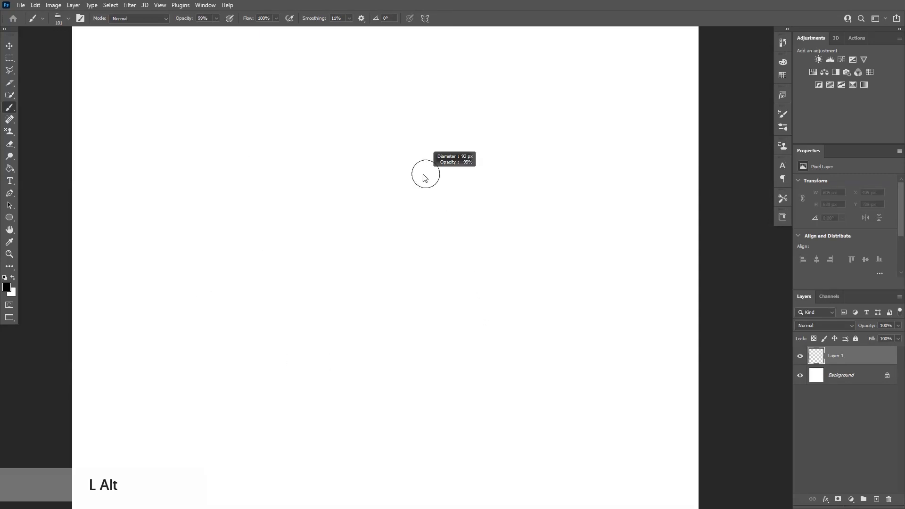
pyautogui.moveTo(377, 142)
pyautogui.mouseDown()
pyautogui.moveTo(394, 134)
pyautogui.moveTo(380, 141)
pyautogui.moveTo(391, 124)
pyautogui.mouseUp()
pyautogui.hotkey('ctrl', 'z')
pyautogui.hotkey('ctrl', 'z')
pyautogui.scroll(-2, 516, 137)
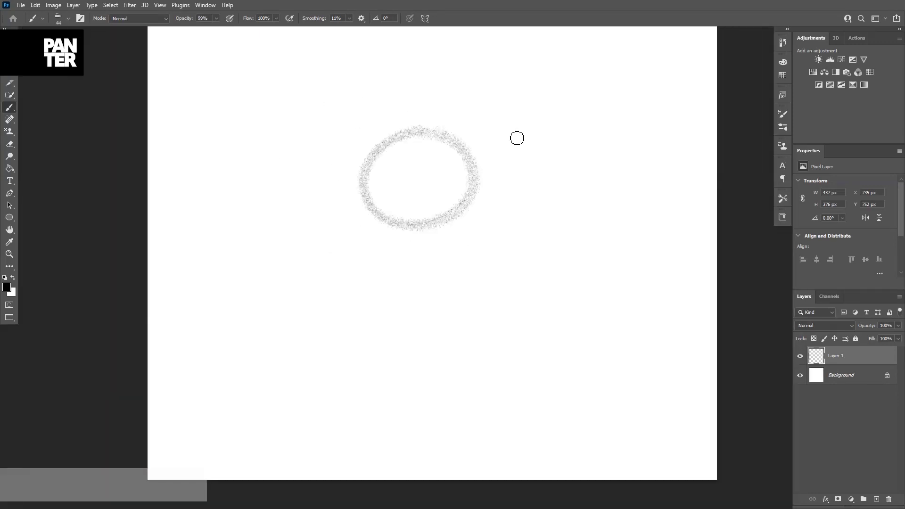
# Narrow the painted ring to a width of about 385 px with Free Transform
pyautogui.scroll(1, 445, 112)
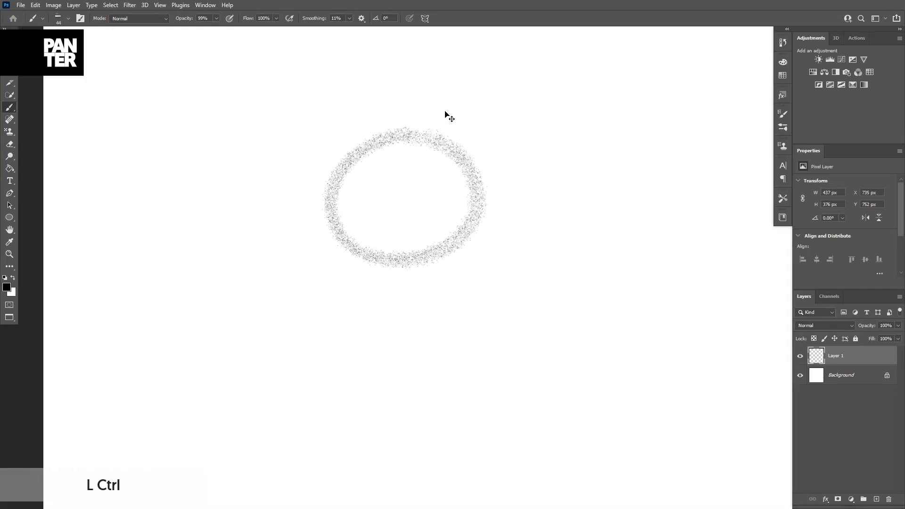
pyautogui.hotkey('ctrl', 't')
pyautogui.moveTo(490, 199); pyautogui.dragTo(477, 198)
pyautogui.press('Return')
pyautogui.press('b')
pyautogui.scroll(1, 440, 168)
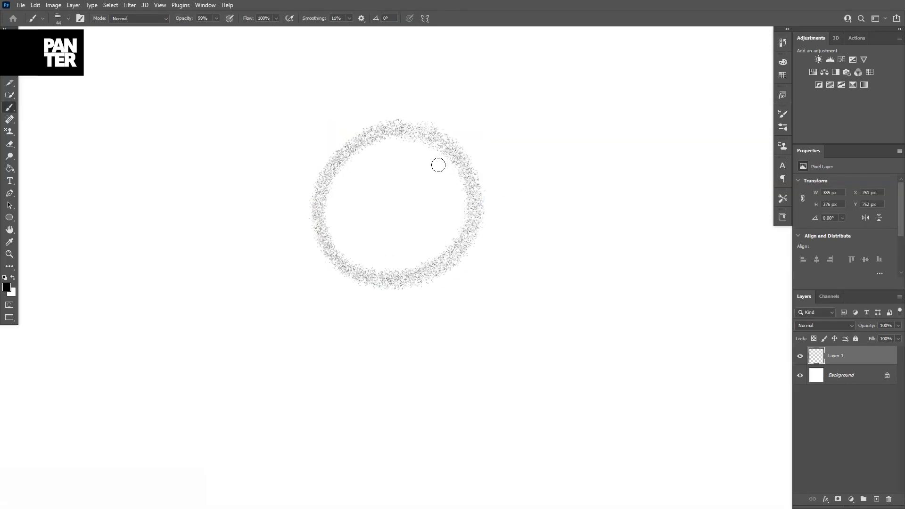
# Duplicate Layer 1 and rotate the ring copy clockwise by about 27° to even out the grain
pyautogui.press('v')
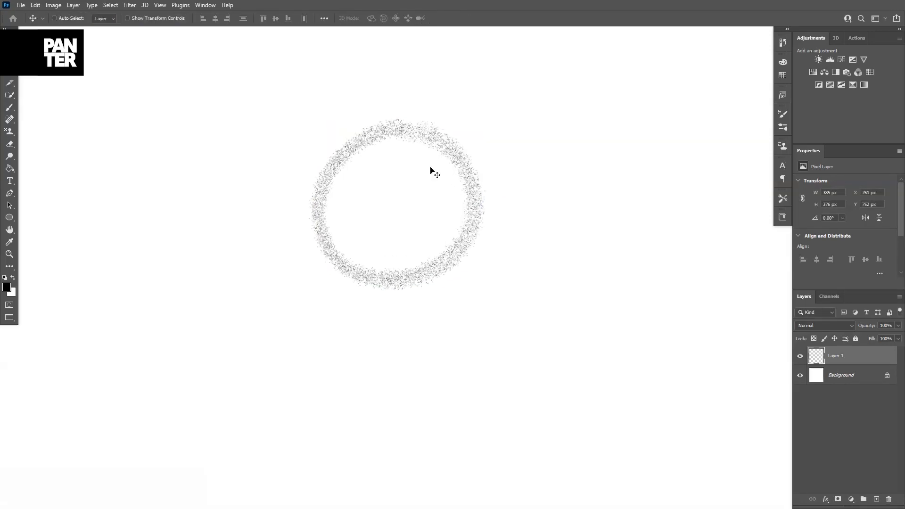
pyautogui.moveTo(874, 358); pyautogui.dragTo(876, 494)
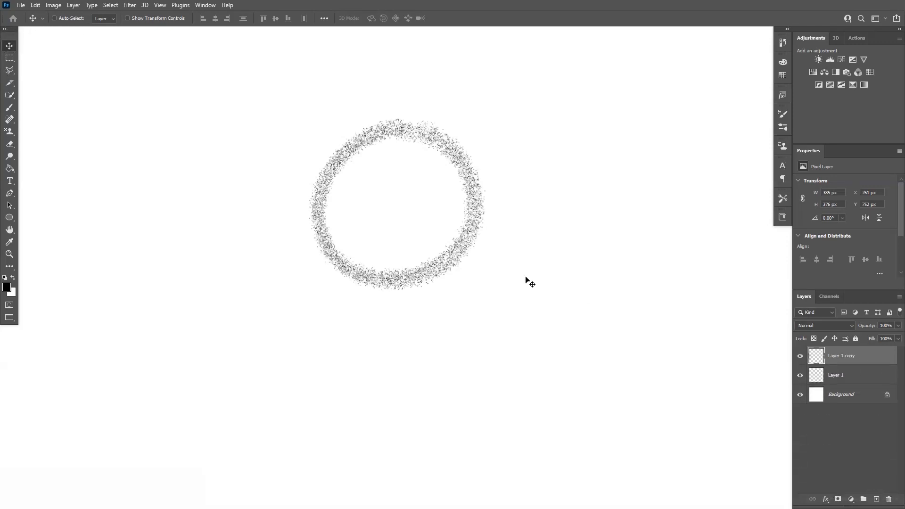
pyautogui.hotkey('ctrl', 't')
pyautogui.moveTo(533, 238); pyautogui.dragTo(530, 299)
pyautogui.press('Return')
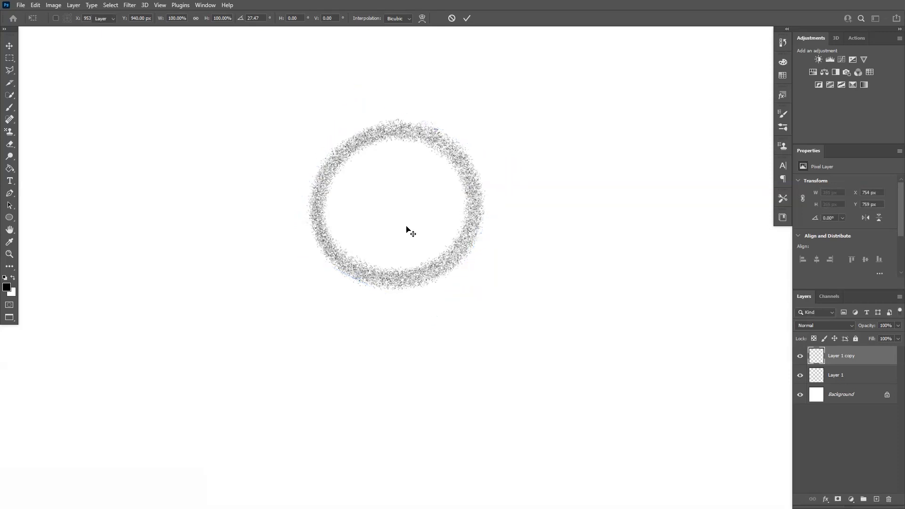
# Duplicate Layer 1 copy and rotate the new ring copy further clockwise to make the grain denser
pyautogui.scroll(-1, 523, 231)
pyautogui.scroll(3, 501, 229)
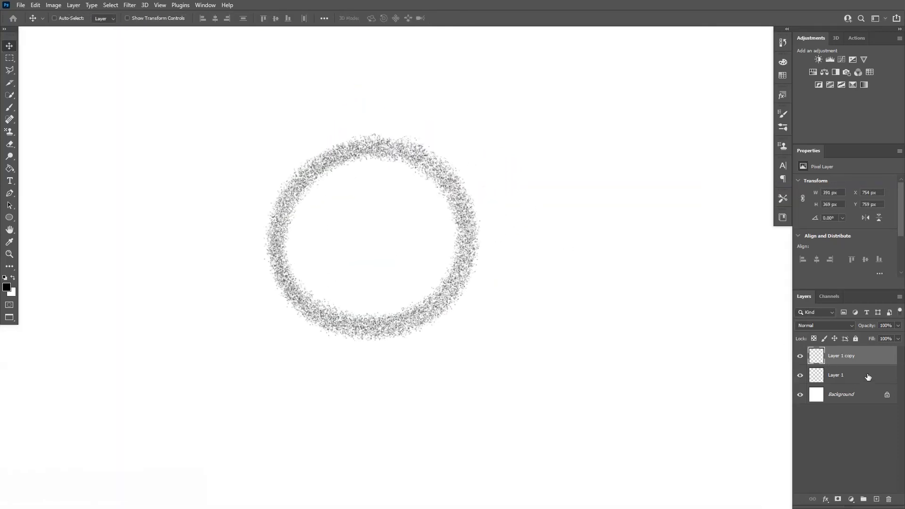
pyautogui.moveTo(871, 359); pyautogui.dragTo(876, 499)
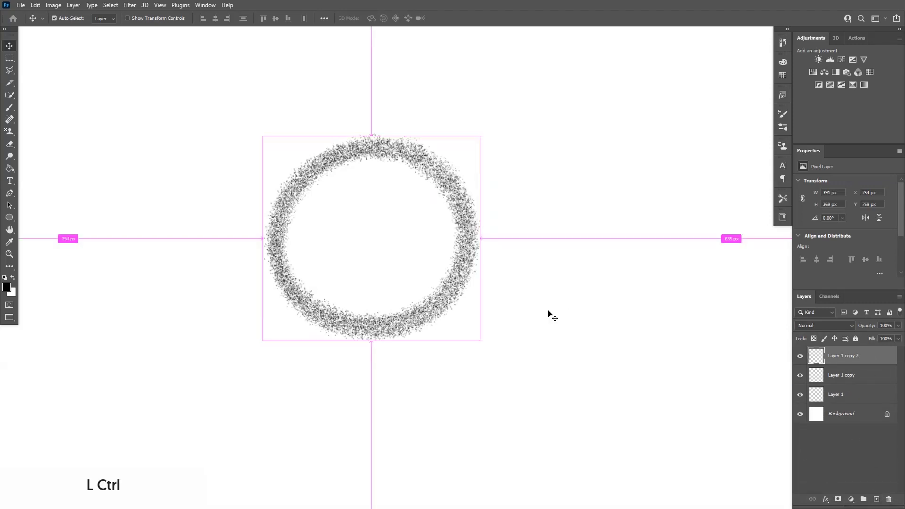
pyautogui.hotkey('ctrl', 't')
pyautogui.moveTo(505, 278); pyautogui.dragTo(522, 329)
pyautogui.press('Return')
# Add a new empty layer above the ring copies and enlarge the brush to 104 px
pyautogui.hotkey('ctrl', '0')
pyautogui.press('space')
pyautogui.moveTo(492, 281); pyautogui.dragTo(480, 250)
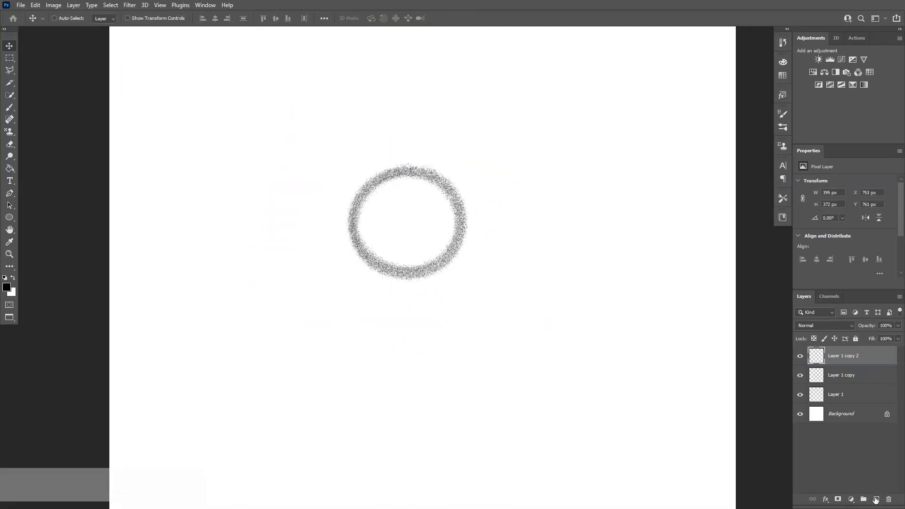
pyautogui.click(874, 500)
pyautogui.scroll(1, 398, 197)
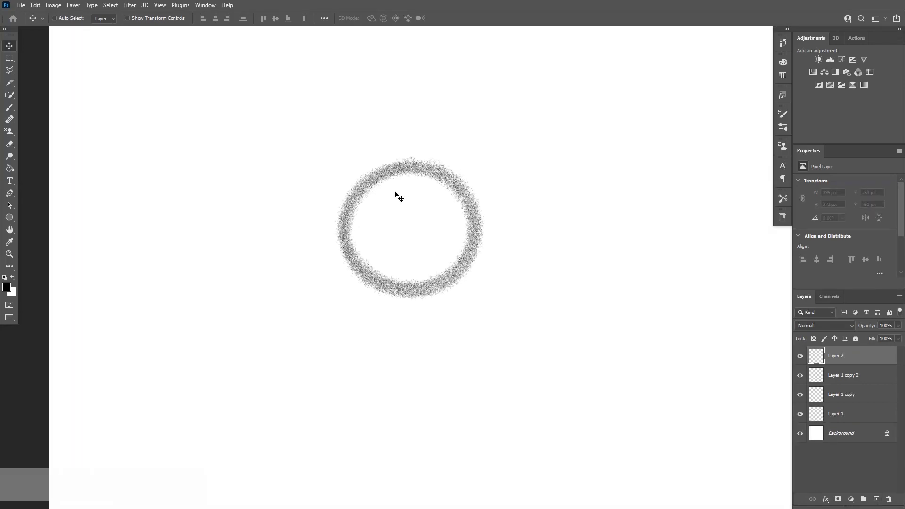
pyautogui.press('b')
pyautogui.moveTo(419, 216); pyautogui.dragTo(430, 219)
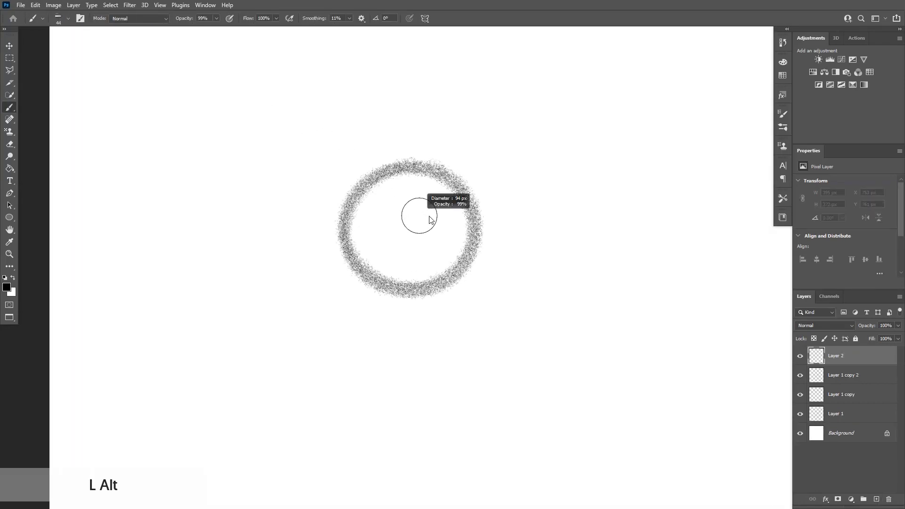
pyautogui.moveTo(430, 216); pyautogui.dragTo(431, 219)
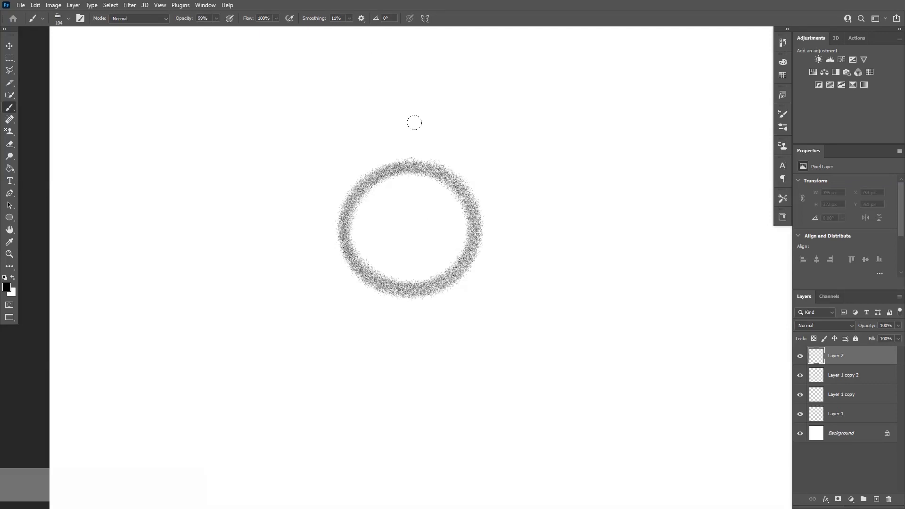
# Try several loose grain strokes around the ring with the 104 px brush, undoing unwanted ones
pyautogui.moveTo(357, 170)
pyautogui.mouseDown()
pyautogui.moveTo(429, 147)
pyautogui.moveTo(474, 261)
pyautogui.moveTo(464, 288)
pyautogui.mouseUp()
pyautogui.hotkey('ctrl', 'z')
pyautogui.moveTo(417, 153)
pyautogui.mouseDown()
pyautogui.moveTo(354, 173)
pyautogui.moveTo(346, 247)
pyautogui.moveTo(392, 290)
pyautogui.moveTo(463, 214)
pyautogui.moveTo(466, 177)
pyautogui.mouseUp()
pyautogui.hotkey('ctrl', 'z')
pyautogui.moveTo(340, 206)
pyautogui.mouseDown()
pyautogui.moveTo(376, 162)
pyautogui.moveTo(466, 247)
pyautogui.moveTo(330, 222)
pyautogui.moveTo(331, 193)
pyautogui.mouseUp()
pyautogui.hotkey('ctrl', 'z')
pyautogui.hotkey('ctrl', 'z')
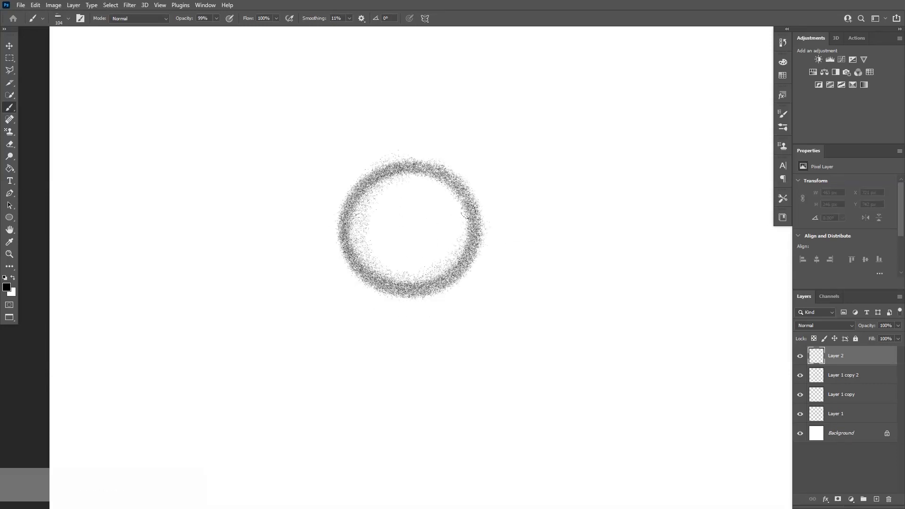
# Clear the trial strokes, set the brush to 92 px and scatter grain about 437 by 403 px around the ring on Layer 2
pyautogui.scroll(-2, 370, 275)
pyautogui.scroll(3, 371, 275)
pyautogui.moveTo(427, 249); pyautogui.dragTo(405, 251)
pyautogui.hotkey('ctrl', 'z')
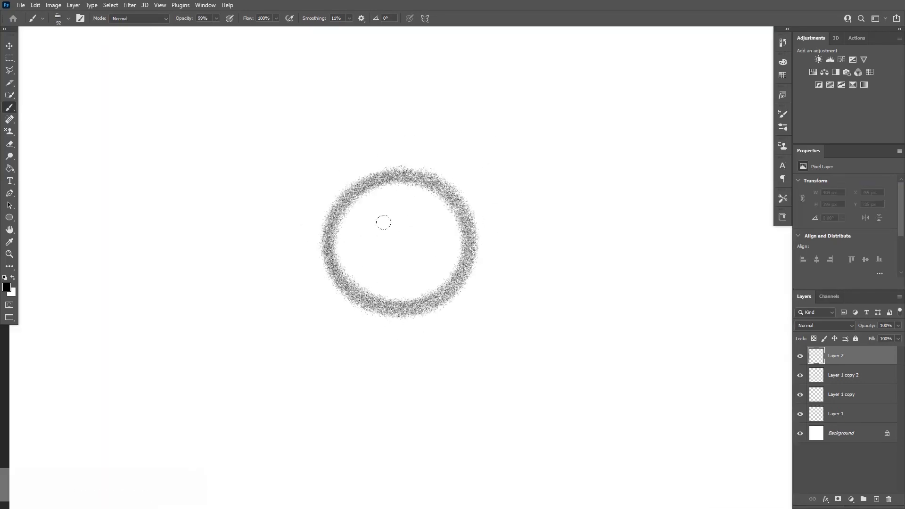
pyautogui.moveTo(326, 255); pyautogui.dragTo(411, 332)
pyautogui.hotkey('ctrl', 'z')
pyautogui.scroll(-3, 495, 248)
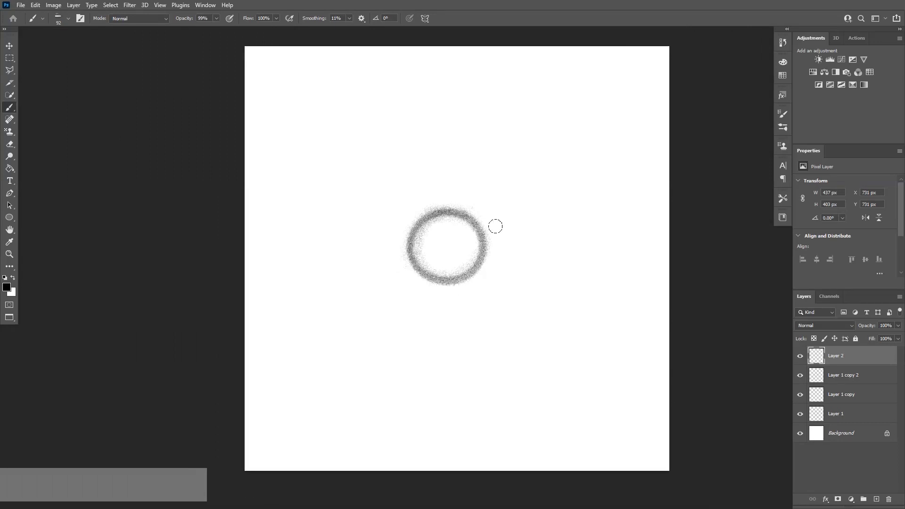
pyautogui.scroll(3, 493, 219)
pyautogui.press('v')
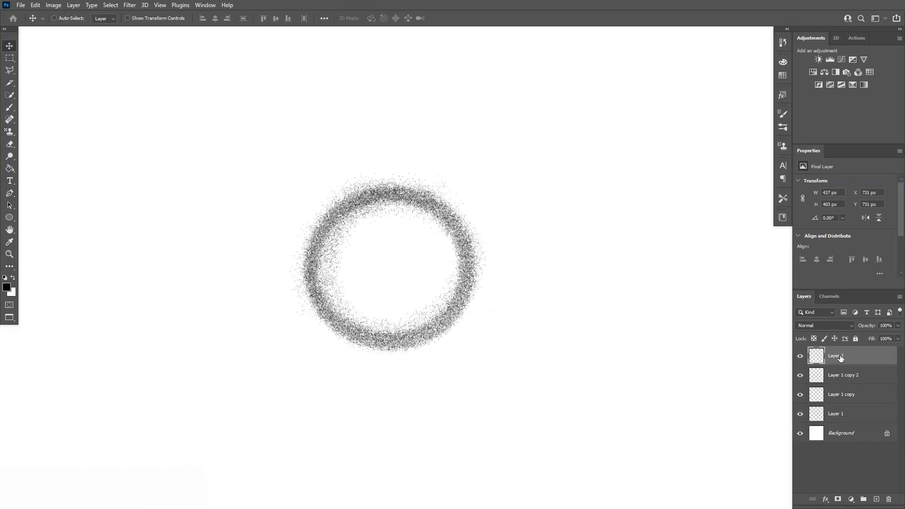
# Merge Layer 1, its two copies and Layer 2 into a single ring layer
pyautogui.press('shift')
pyautogui.keyDown('shift'); pyautogui.click(855, 414); pyautogui.keyUp('shift')
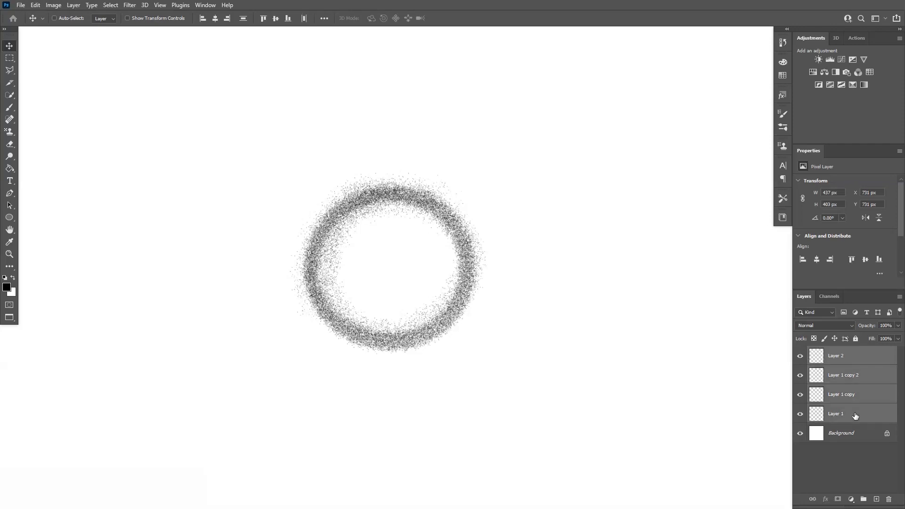
pyautogui.rightClick(855, 414)
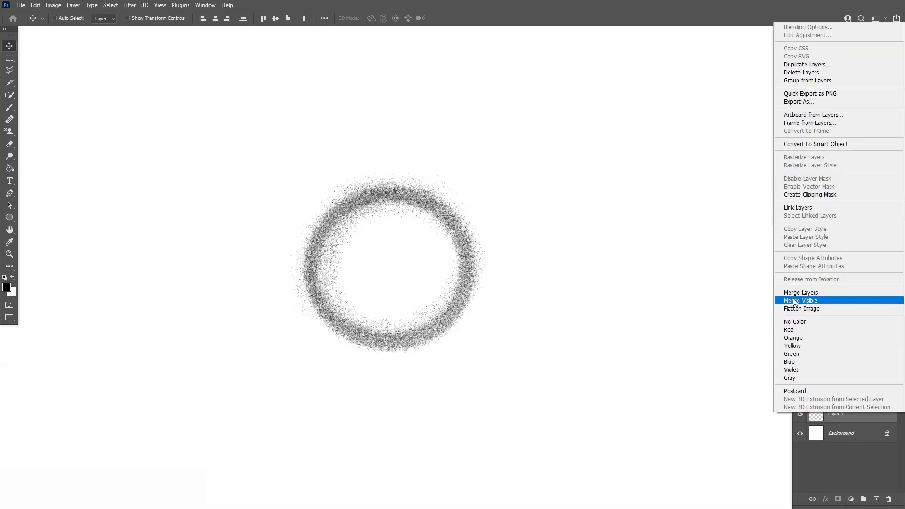
pyautogui.click(809, 294)
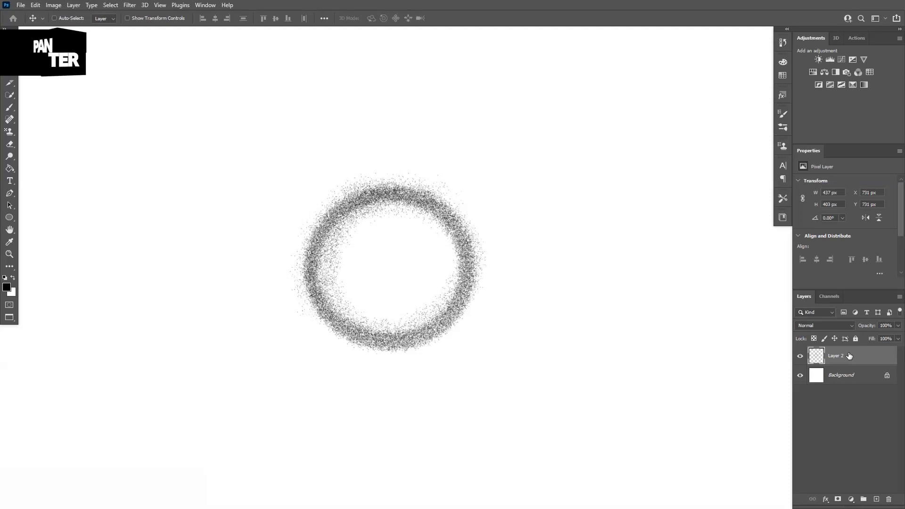
# Define the merged ring as a brush preset named "Graff"
pyautogui.click(37, 6)
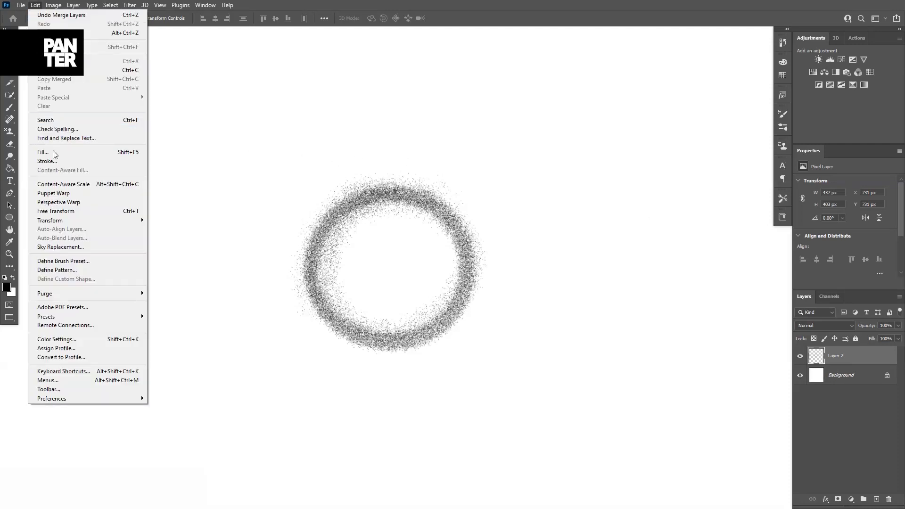
pyautogui.click(86, 263)
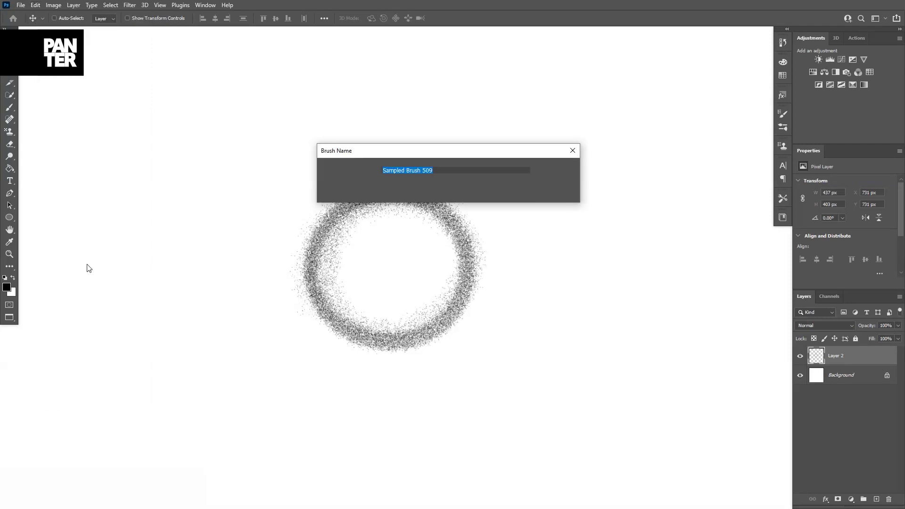
pyautogui.moveTo(437, 170); pyautogui.dragTo(318, 165)
pyautogui.write('circle')
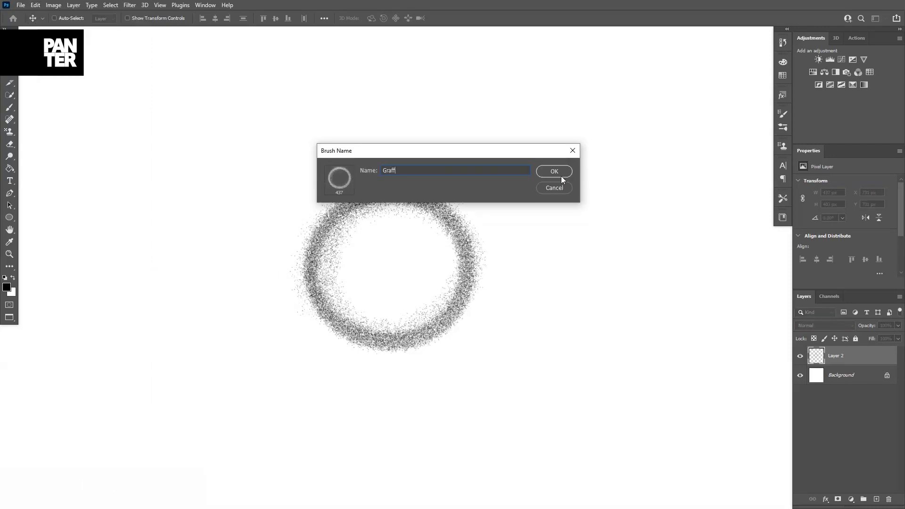
pyautogui.click(559, 173)
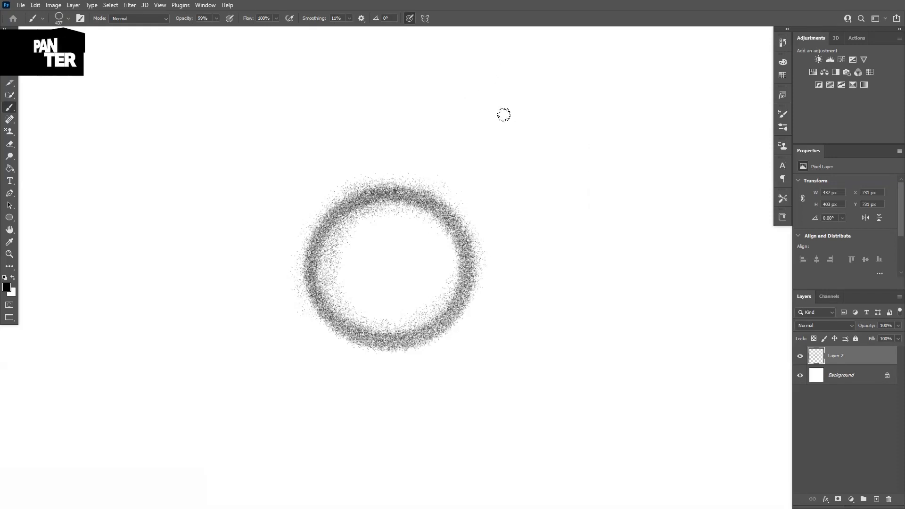
# Reduce the new ring brush to 80 px, add an empty layer above the ring and hide Layer 2
pyautogui.moveTo(431, 141); pyautogui.dragTo(351, 146)
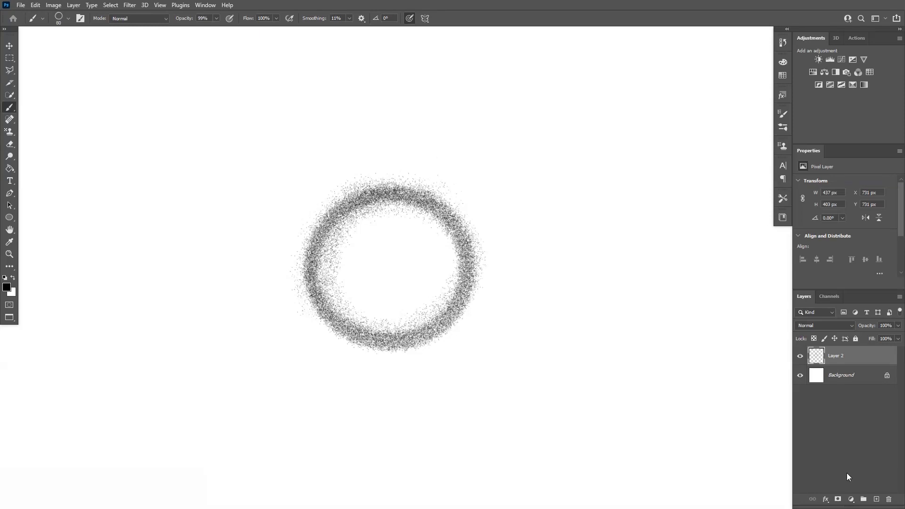
pyautogui.click(875, 499)
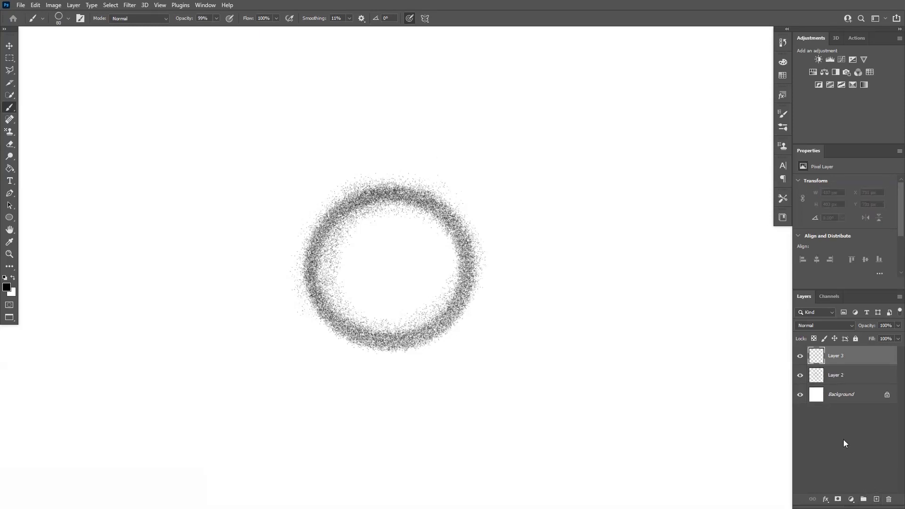
pyautogui.click(800, 379)
# Test the ring brush by handwriting BRUSH in large letters across Layer 3, and clear the test lettering
pyautogui.hotkey('ctrl', '-')
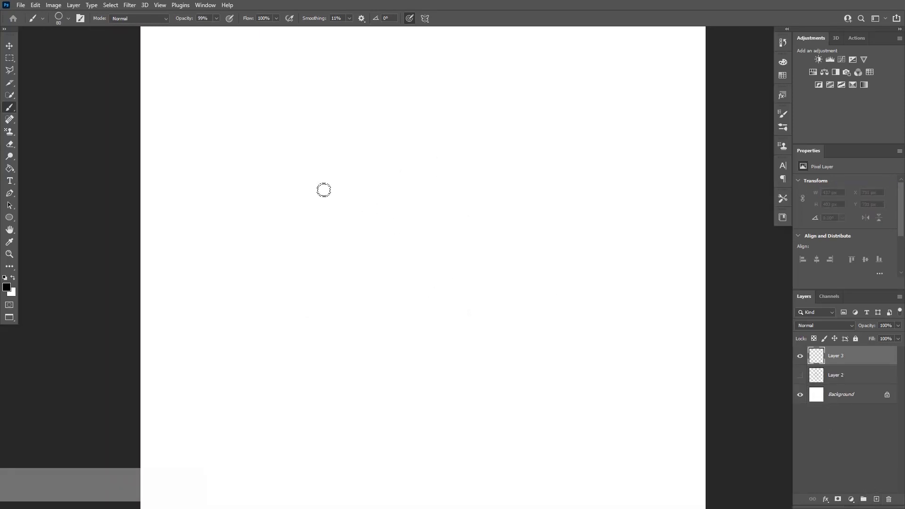
pyautogui.moveTo(212, 176); pyautogui.dragTo(282, 332)
pyautogui.moveTo(205, 267)
pyautogui.mouseDown()
pyautogui.moveTo(283, 152)
pyautogui.moveTo(250, 304)
pyautogui.mouseUp()
pyautogui.moveTo(408, 302); pyautogui.dragTo(376, 121)
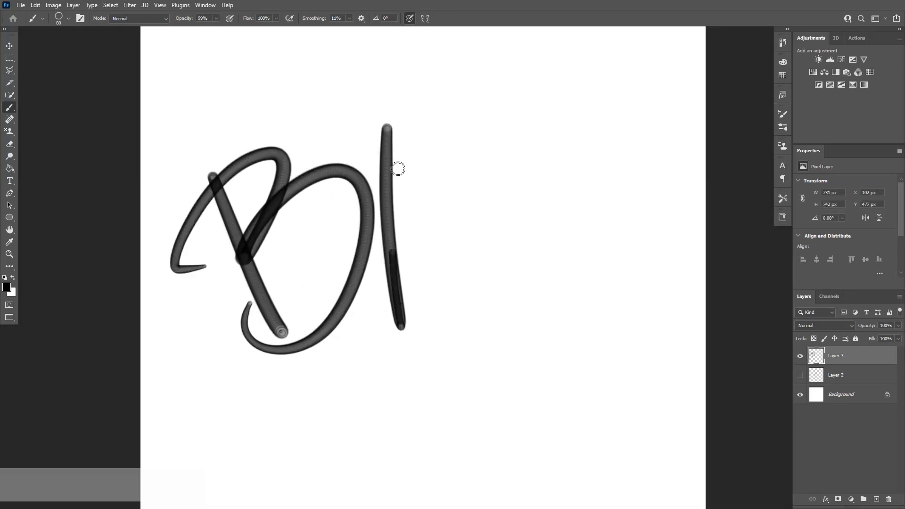
pyautogui.moveTo(384, 222); pyautogui.dragTo(476, 172)
pyautogui.hotkey('ctrl', 'z')
pyautogui.moveTo(405, 299); pyautogui.dragTo(535, 266)
pyautogui.moveTo(501, 110); pyautogui.dragTo(566, 100)
pyautogui.moveTo(349, 358); pyautogui.dragTo(304, 490)
pyautogui.moveTo(414, 320); pyautogui.dragTo(452, 495)
pyautogui.moveTo(339, 493); pyautogui.dragTo(589, 486)
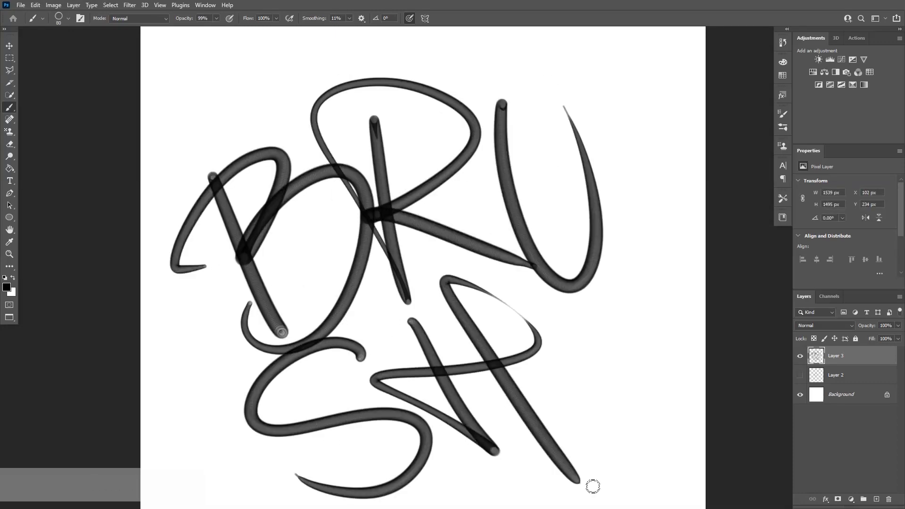
pyautogui.scroll(2, 427, 198)
pyautogui.scroll(-2, 379, 177)
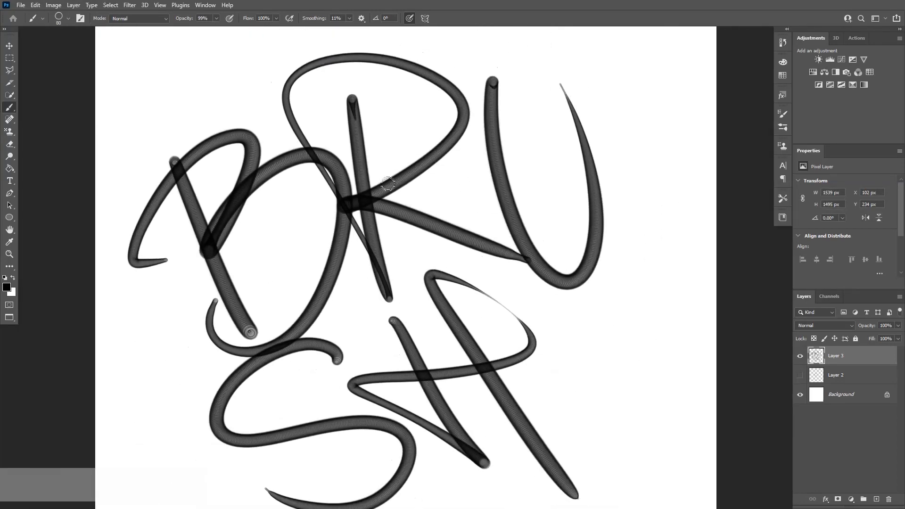
pyautogui.hotkey('ctrl', 'a')
pyautogui.press('Delete')
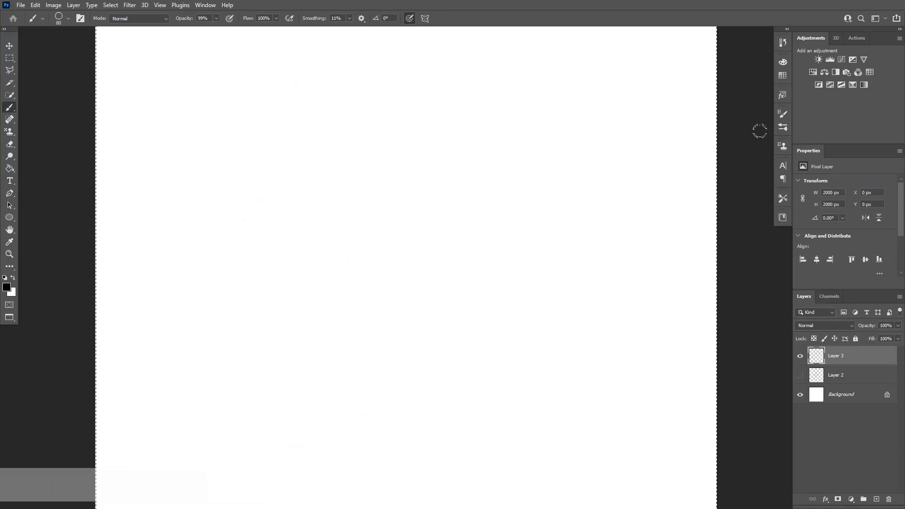
# Open the Brush Tip Shape options in the ring brush's settings
pyautogui.click(781, 114)
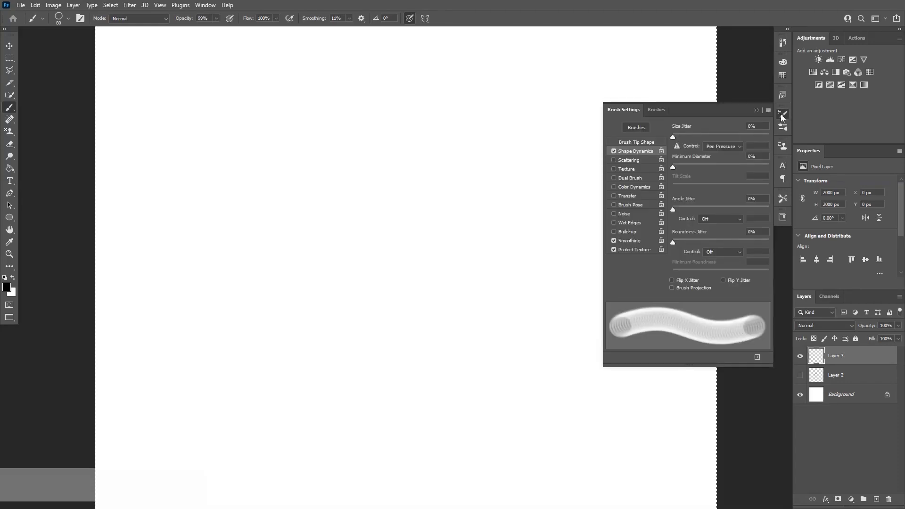
pyautogui.click(205, 5)
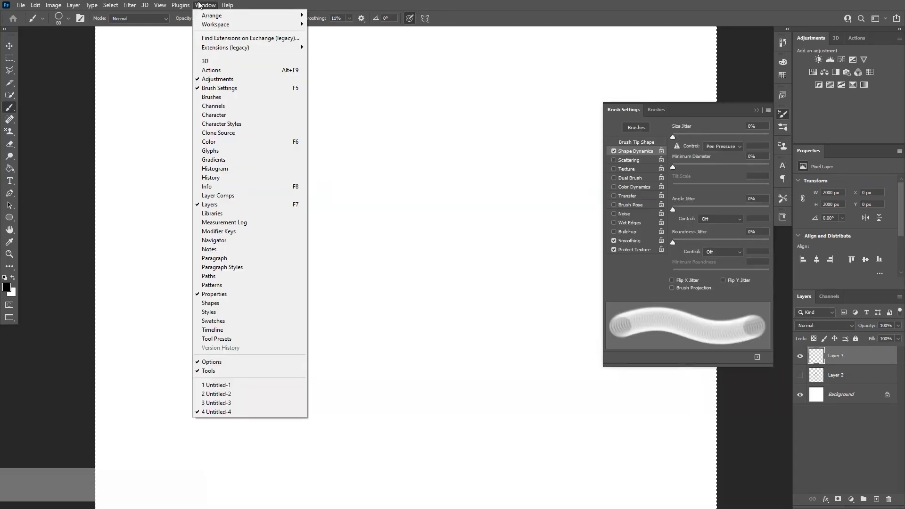
pyautogui.click(233, 88)
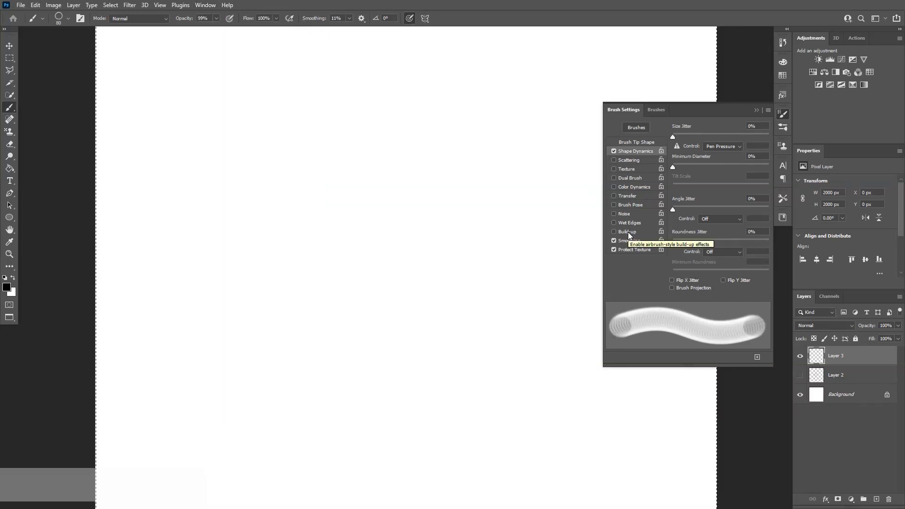
pyautogui.click(645, 144)
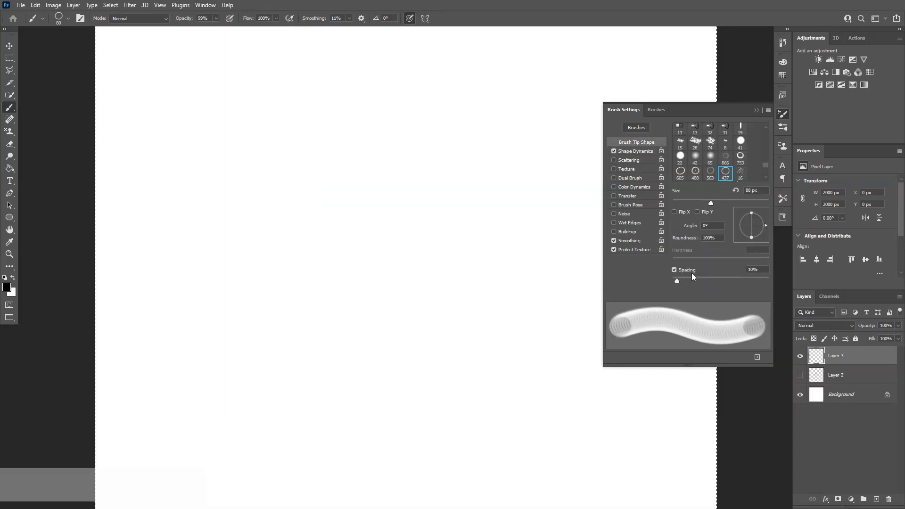
# Try ring brush spacing values between 8% and 13% and compare the stroke preview
pyautogui.click(758, 272)
pyautogui.press('Down')
pyautogui.press('Down')
pyautogui.press('Up')
pyautogui.press('Up')
pyautogui.press('Up')
pyautogui.press('Up')
pyautogui.press('Up')
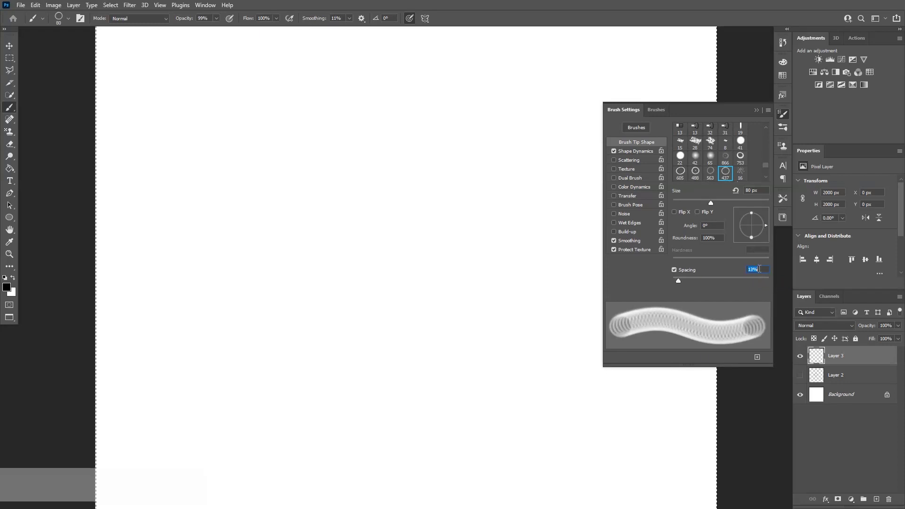
pyautogui.press('Down')
pyautogui.press('Down')
pyautogui.press('Down')
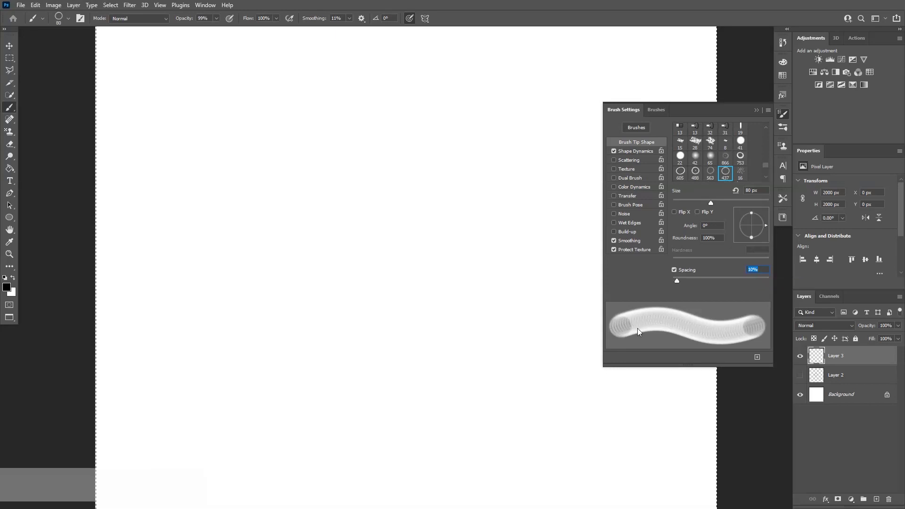
pyautogui.scroll(-1, 758, 270)
pyautogui.scroll(-1, 758, 271)
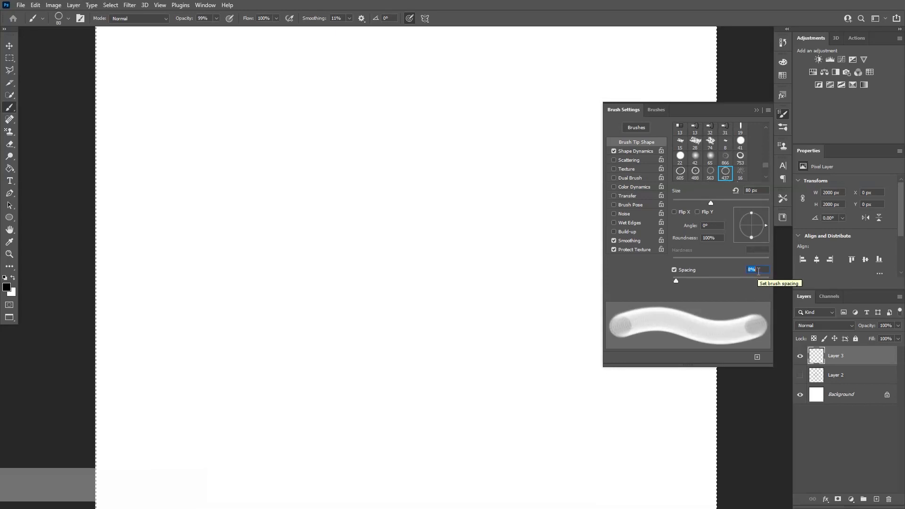
pyautogui.scroll(1, 759, 271)
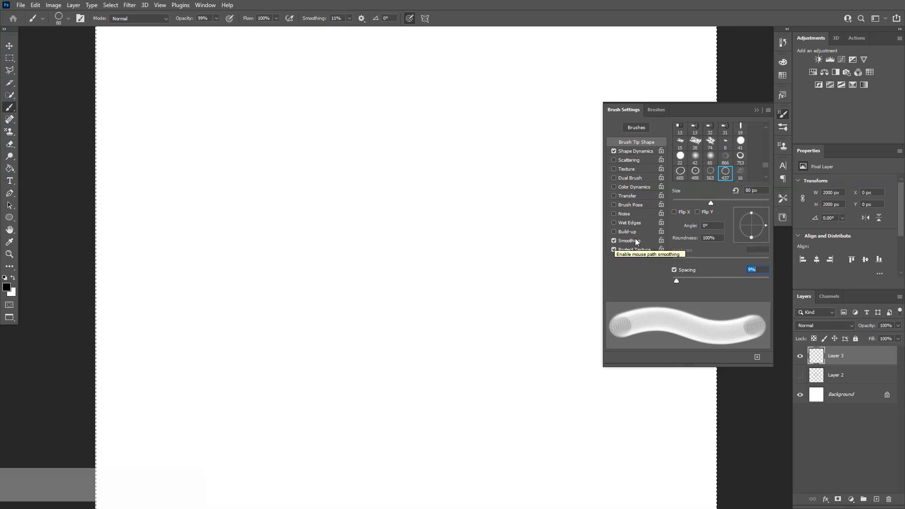
# Enable Noise for the ring brush, set its spacing to 11% and close the brush settings
pyautogui.click(615, 214)
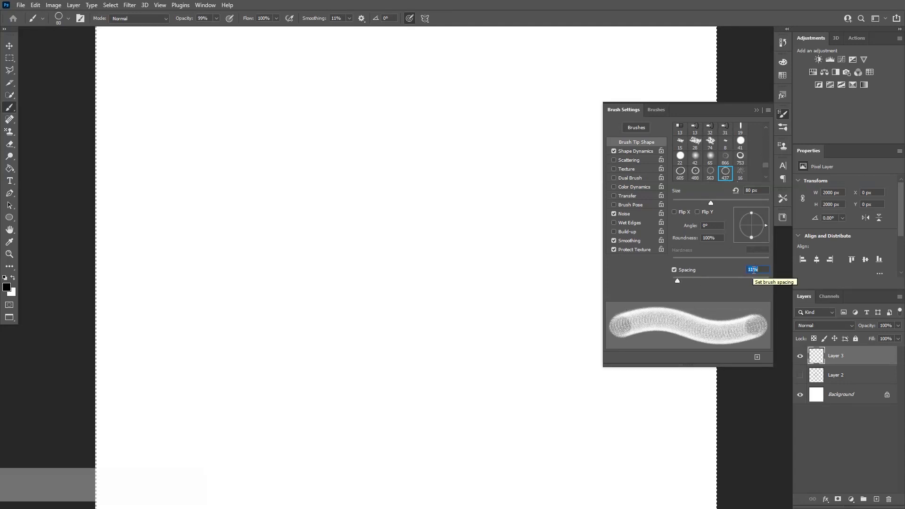
pyautogui.press('Up')
pyautogui.press('Return')
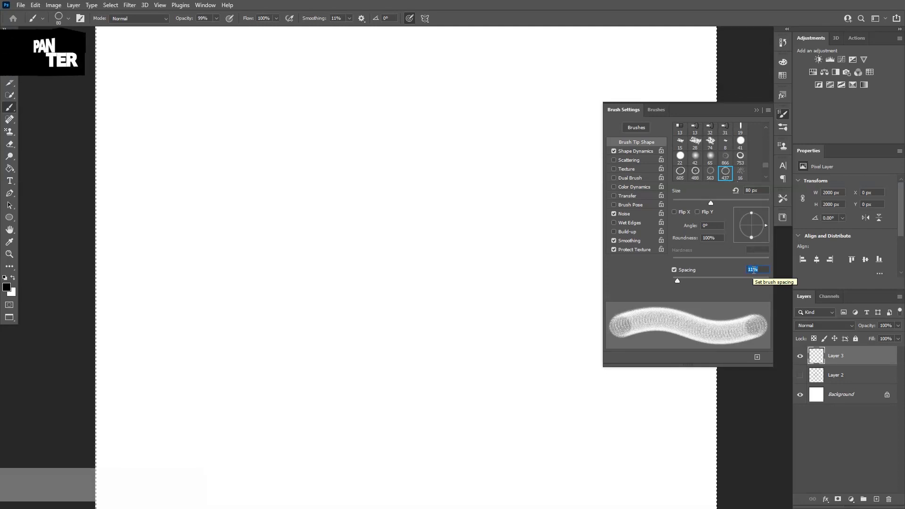
pyautogui.click(756, 111)
# Handwrite the letters B, R and U across the upper part of Layer 3, undoing stray strokes of the R
pyautogui.moveTo(137, 167); pyautogui.dragTo(212, 325)
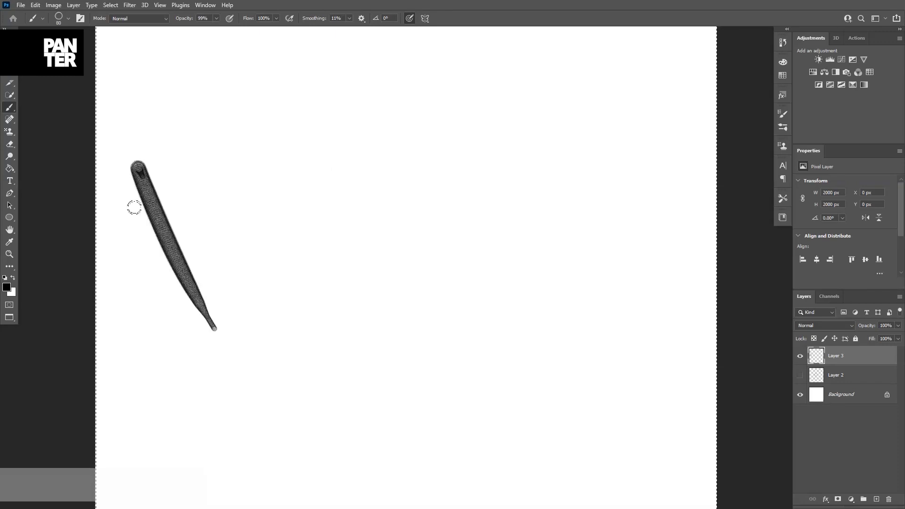
pyautogui.moveTo(118, 219); pyautogui.dragTo(150, 241)
pyautogui.moveTo(184, 180); pyautogui.dragTo(179, 339)
pyautogui.moveTo(263, 123); pyautogui.dragTo(334, 300)
pyautogui.moveTo(236, 140); pyautogui.dragTo(348, 98)
pyautogui.moveTo(269, 166); pyautogui.dragTo(387, 109)
pyautogui.hotkey('ctrl', 'z')
pyautogui.hotkey('ctrl', 'z')
pyautogui.moveTo(243, 139); pyautogui.dragTo(368, 347)
pyautogui.moveTo(436, 79); pyautogui.dragTo(451, 68)
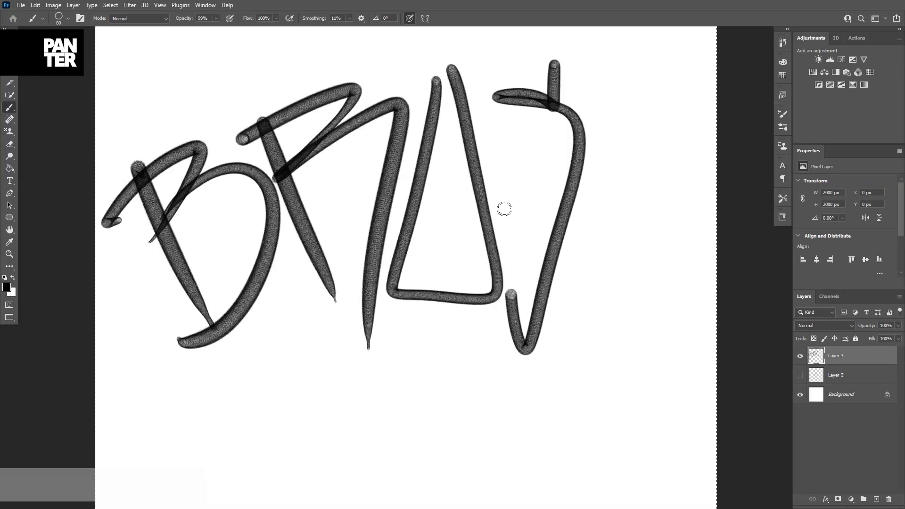
# Add the letters S and H to complete BRUSH, underline the word with a long curved stroke and inspect the grain
pyautogui.moveTo(572, 75); pyautogui.dragTo(531, 204)
pyautogui.moveTo(627, 64); pyautogui.dragTo(607, 384)
pyautogui.moveTo(599, 204); pyautogui.dragTo(657, 410)
pyautogui.moveTo(193, 388)
pyautogui.mouseDown()
pyautogui.moveTo(167, 377)
pyautogui.moveTo(715, 374)
pyautogui.mouseUp()
pyautogui.scroll(2, 427, 189)
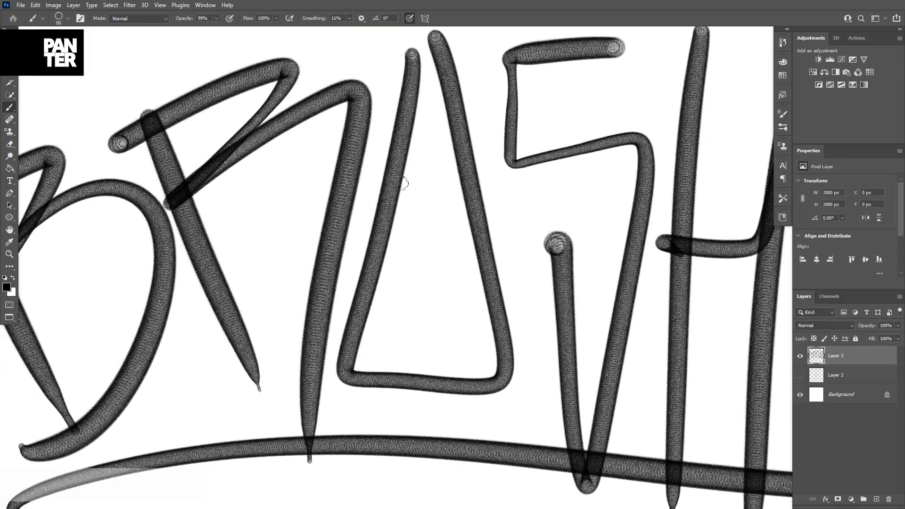
pyautogui.press('space')
pyautogui.moveTo(269, 233); pyautogui.dragTo(381, 226)
pyautogui.scroll(-3, 338, 293)
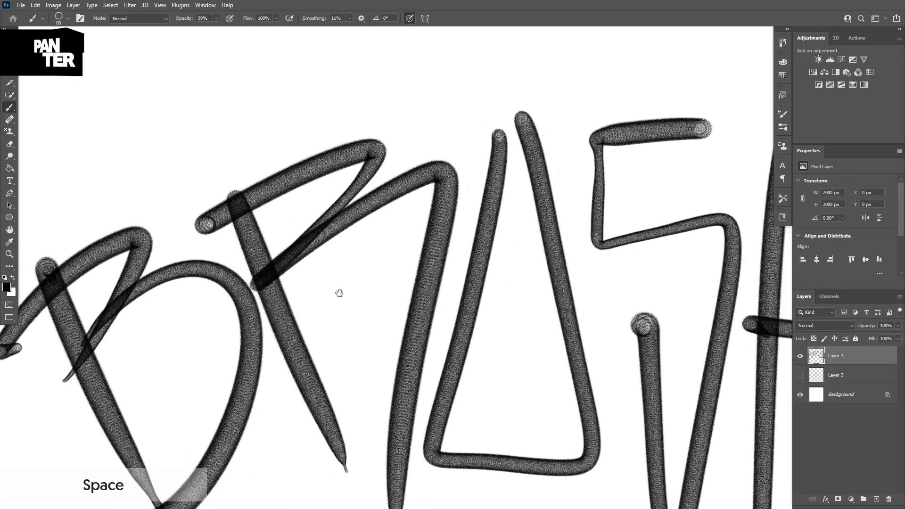
# Hide the lettering on Layer 3 and add a new empty layer above it
pyautogui.hotkey('ctrl', ',')
pyautogui.hotkey('ctrl', 'shift', 'alt', 'n')
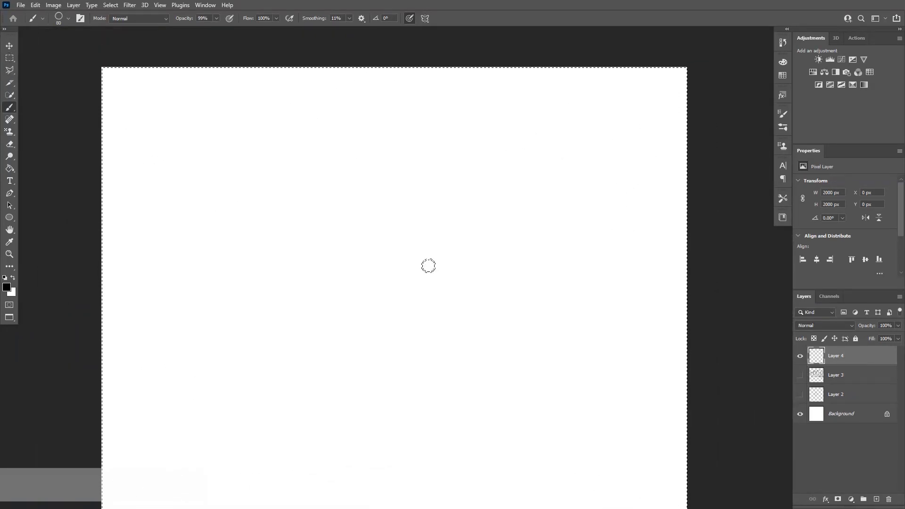
pyautogui.scroll(3, 330, 260)
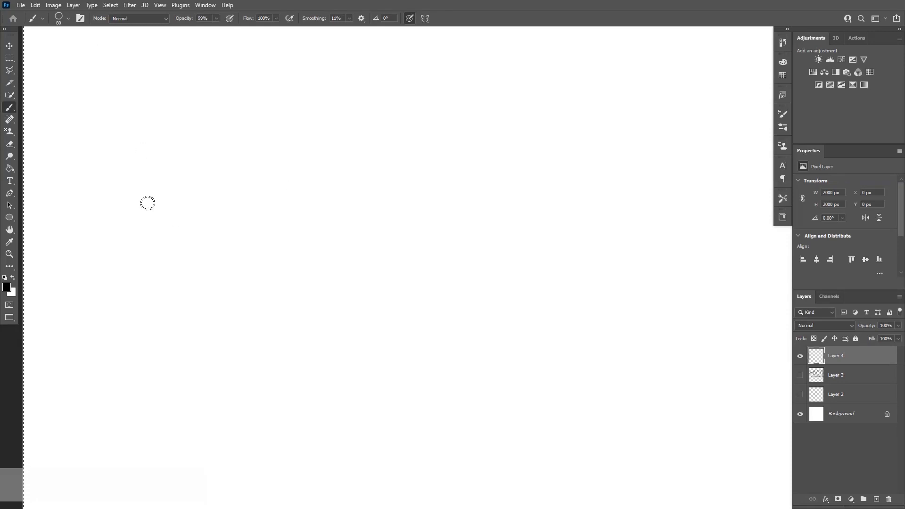
# Paint two slanted tapered strokes and a nearly horizontal stroke crossing them in the upper-left area of Layer 4's canvas
pyautogui.click(89, 110)
pyautogui.keyDown('shift'); pyautogui.click(160, 276); pyautogui.keyUp('shift')
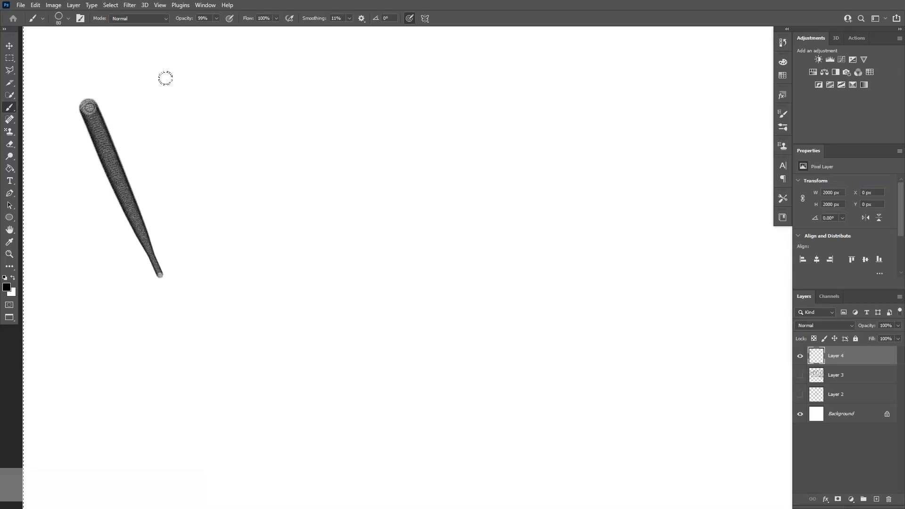
pyautogui.click(164, 44)
pyautogui.keyDown('shift'); pyautogui.click(227, 290); pyautogui.keyUp('shift')
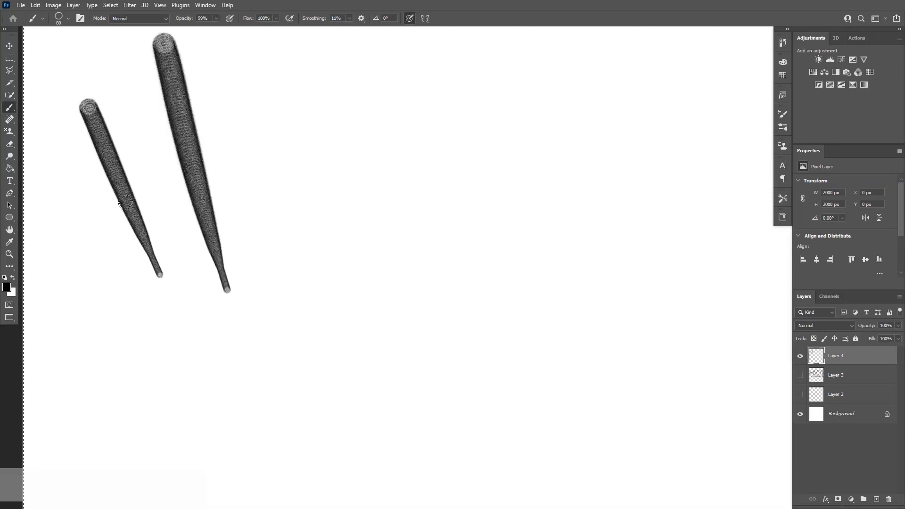
pyautogui.click(85, 215)
pyautogui.keyDown('shift'); pyautogui.click(254, 188); pyautogui.keyUp('shift')
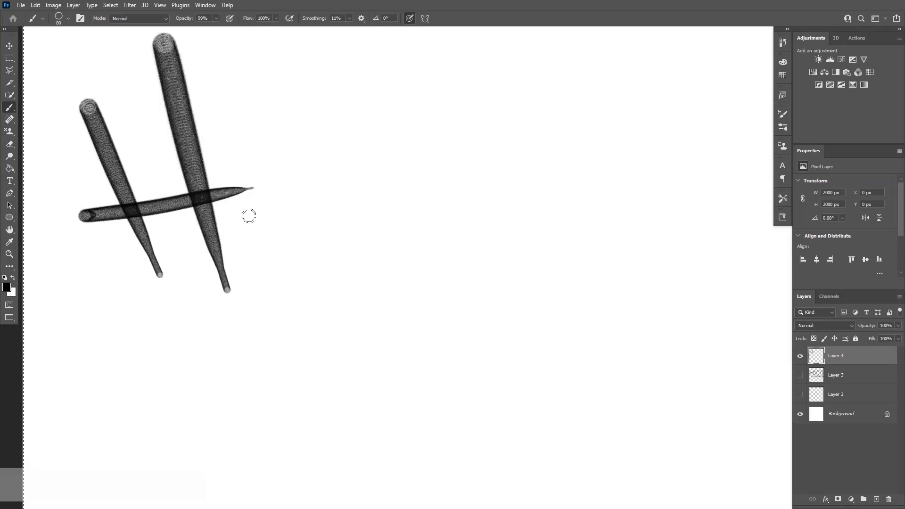